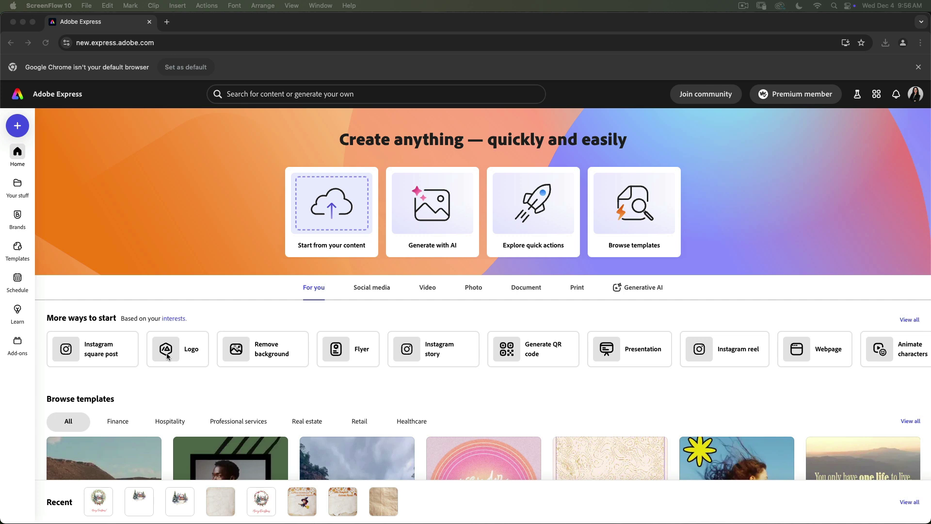
# - Scroll the 'More ways to start' row on the Adobe Express home page
pyautogui.hscroll(2, 167, 357)
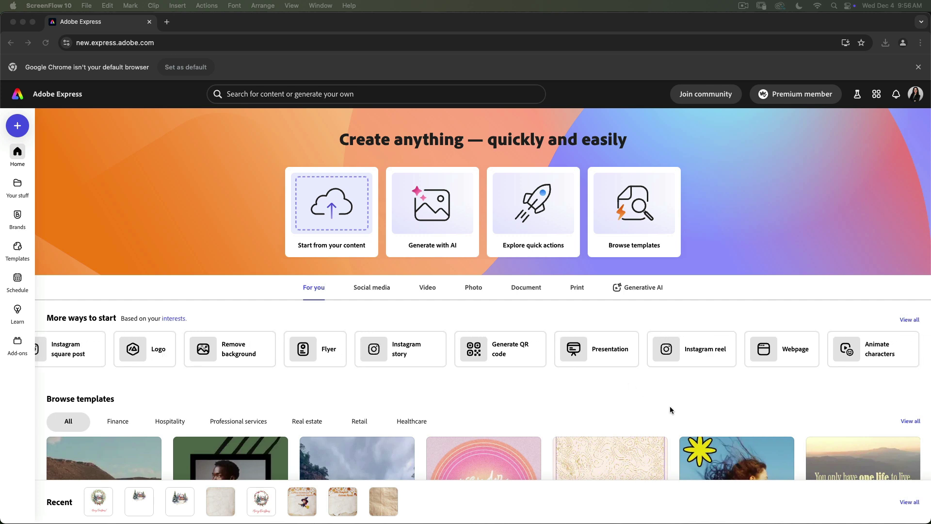
# - Start a blank 5×7 inch vertical folded card from the Print category for Zazzle
pyautogui.click(577, 290)
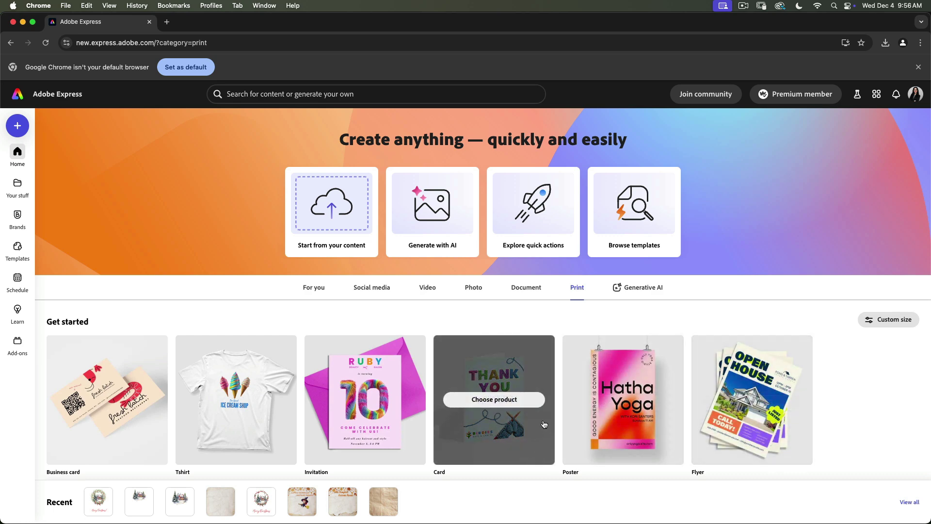
pyautogui.click(495, 440)
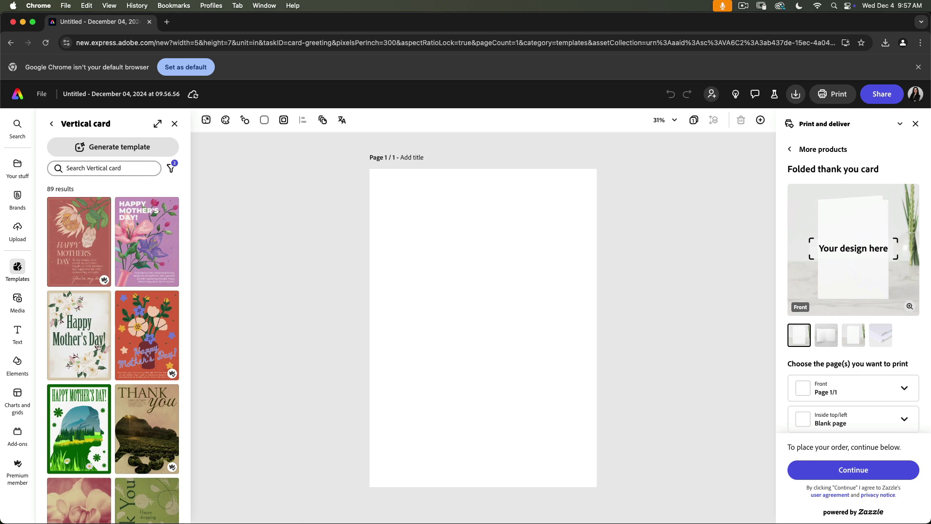
# - Search the Design assets library for 'christmas' and browse the results
pyautogui.click(22, 365)
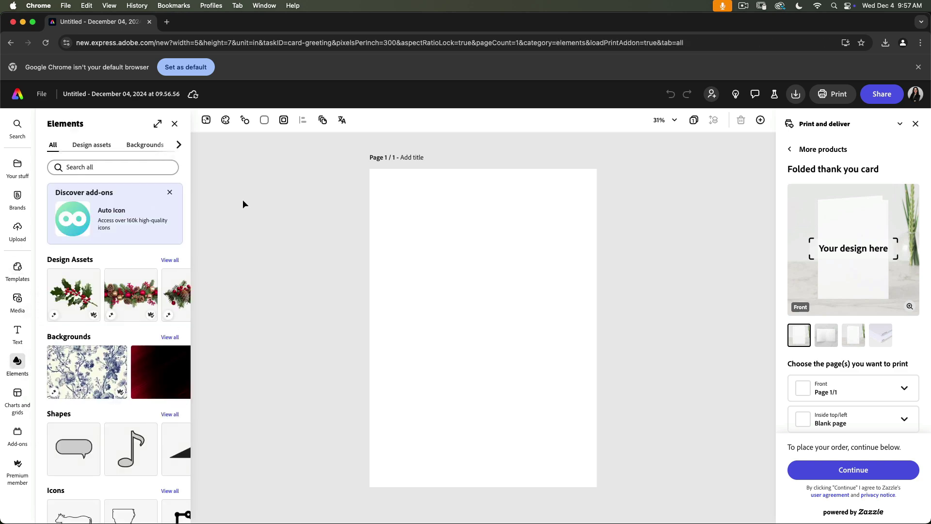
pyautogui.click(86, 148)
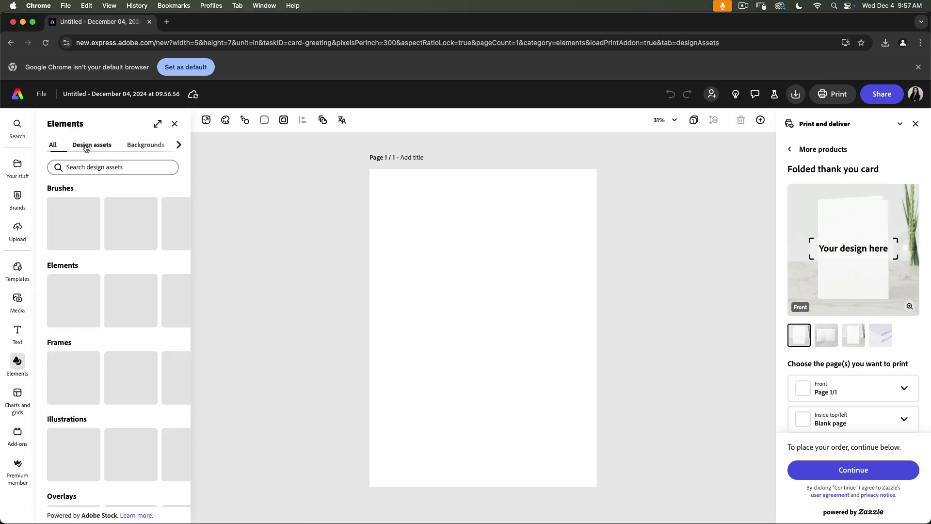
pyautogui.click(89, 167)
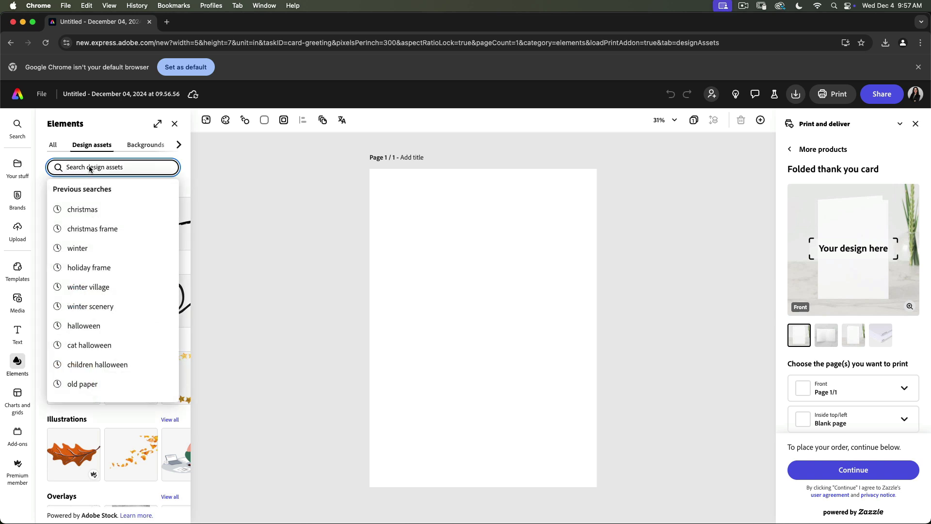
pyautogui.write('chri')
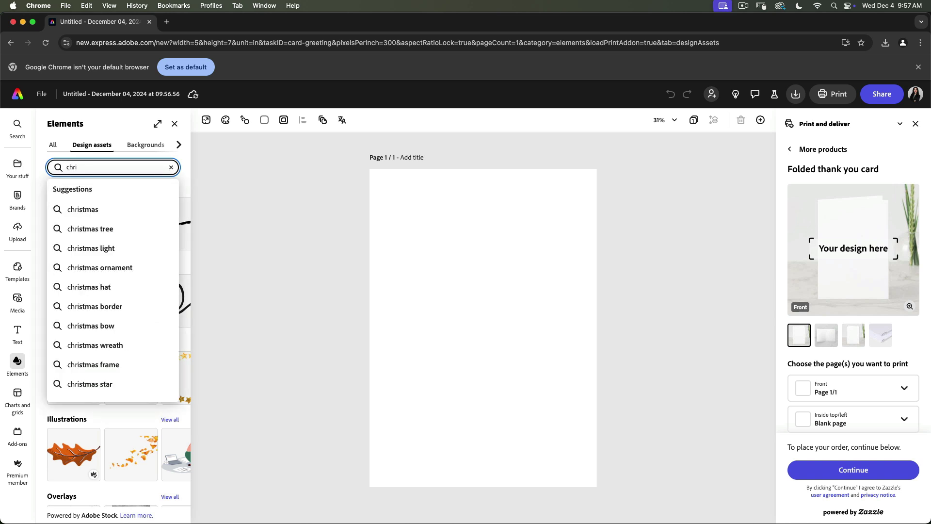
pyautogui.click(84, 209)
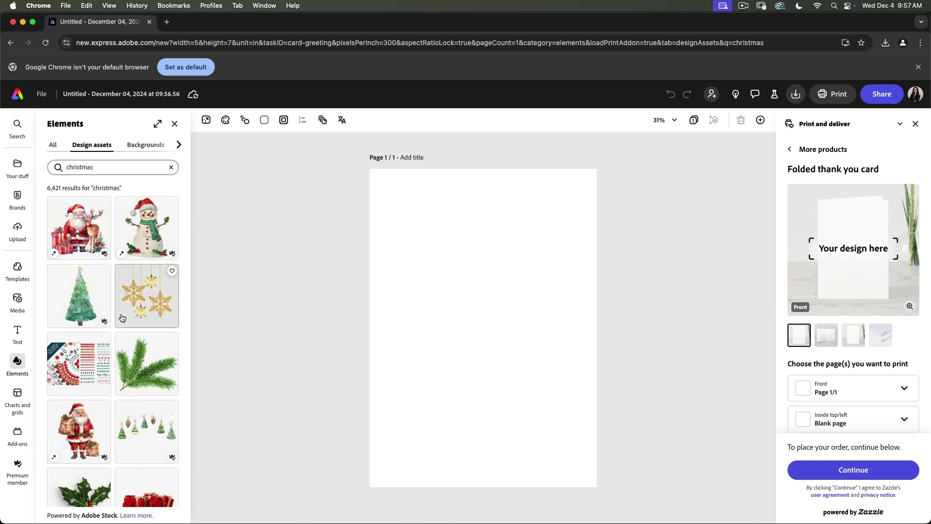
pyautogui.scroll(-3, 123, 318)
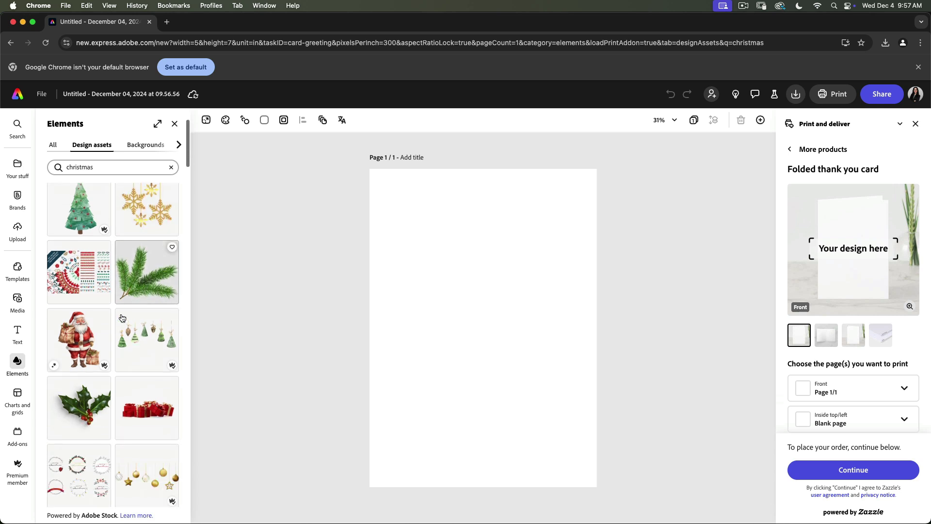
pyautogui.scroll(-3, 123, 319)
pyautogui.scroll(-2, 122, 318)
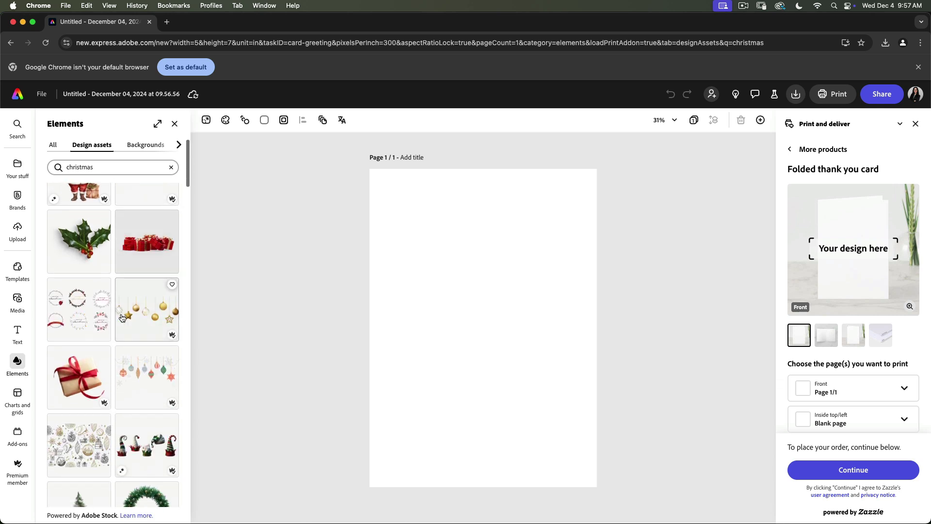
pyautogui.scroll(-1, 122, 318)
pyautogui.scroll(-3, 122, 319)
pyautogui.scroll(-3, 122, 318)
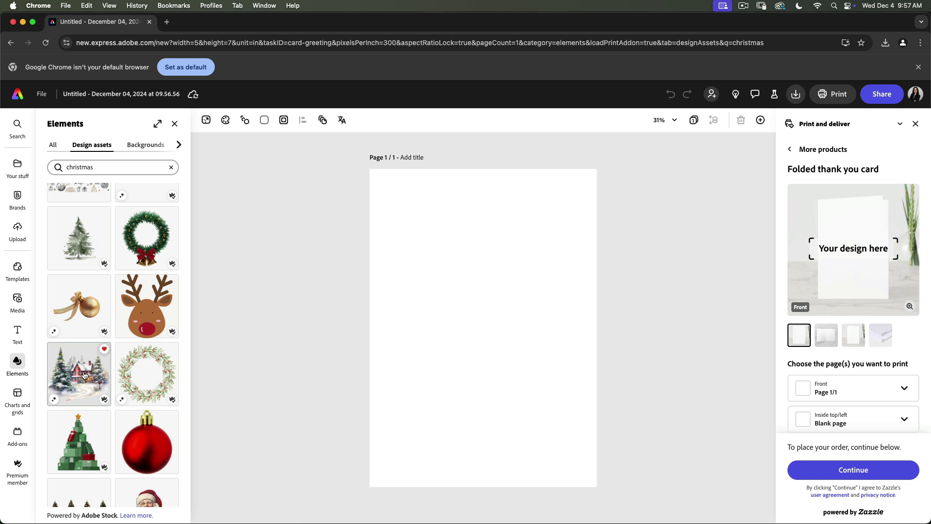
# - Add the snowy cottage scene, enlarge it, and shift it up toward the page centre
pyautogui.click(78, 371)
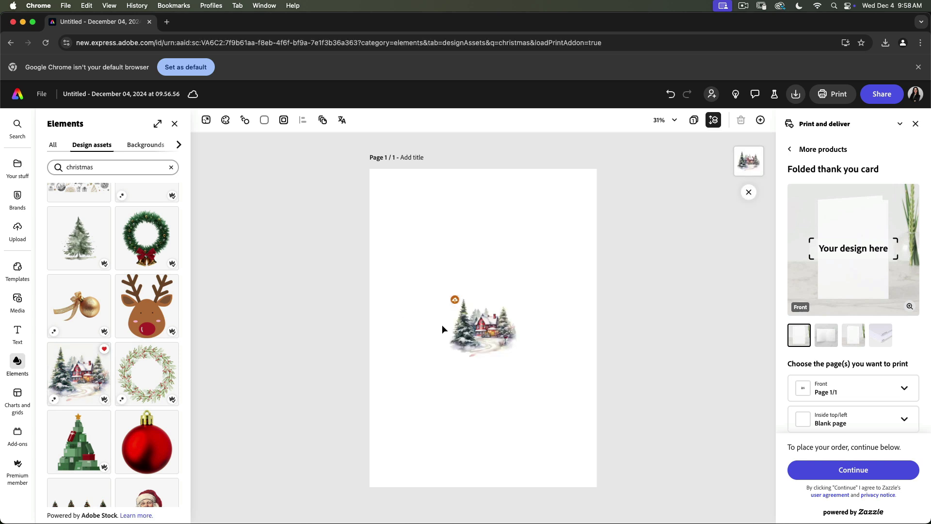
pyautogui.click(483, 329)
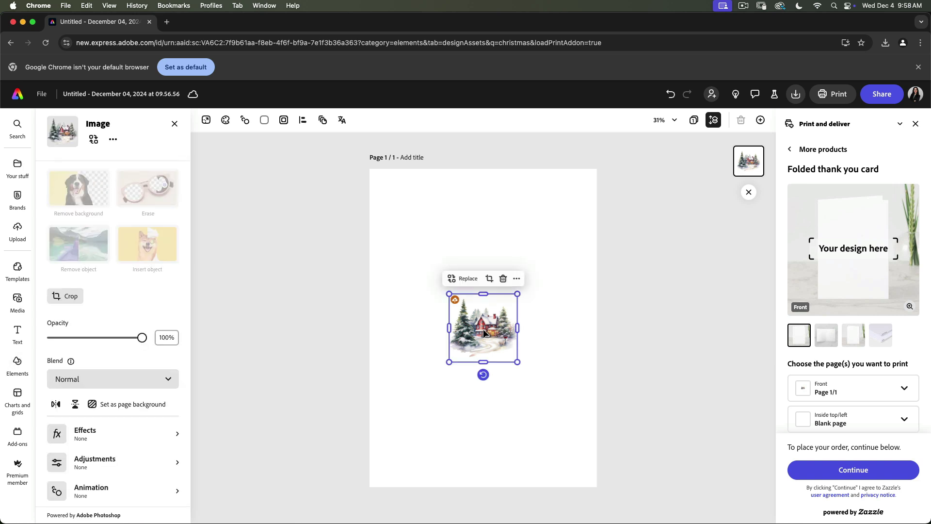
pyautogui.moveTo(518, 293); pyautogui.dragTo(557, 254)
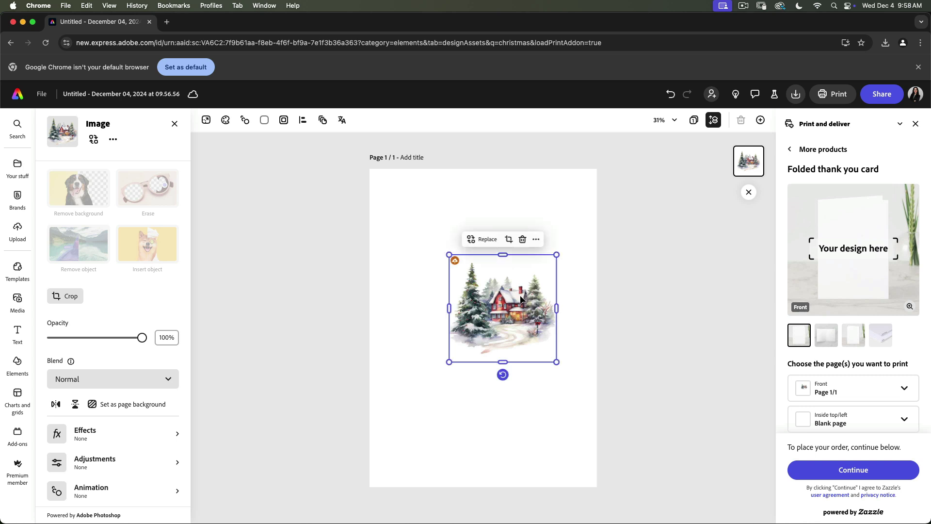
pyautogui.moveTo(522, 305)
pyautogui.mouseDown()
pyautogui.moveTo(502, 264)
pyautogui.moveTo(502, 283)
pyautogui.mouseUp()
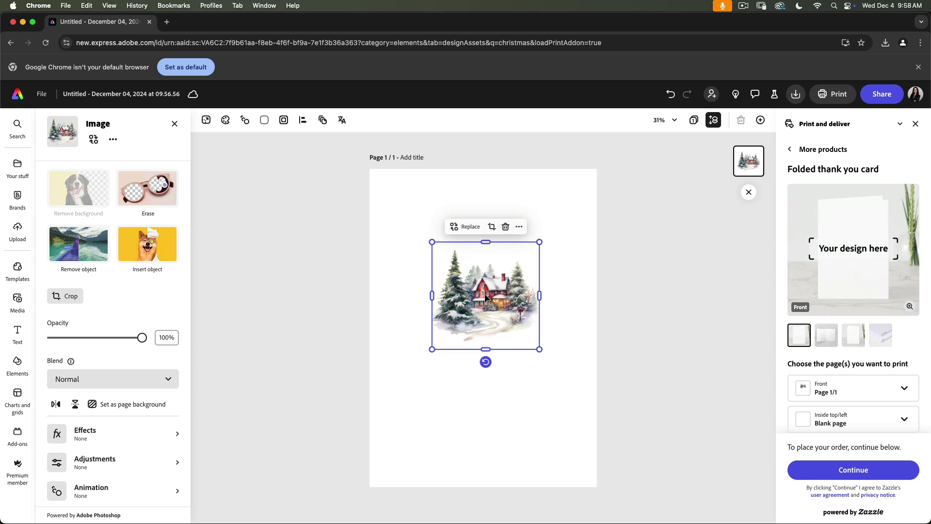
# - Enter crop mode on the cottage image and exit without cropping it
pyautogui.doubleClick(484, 301)
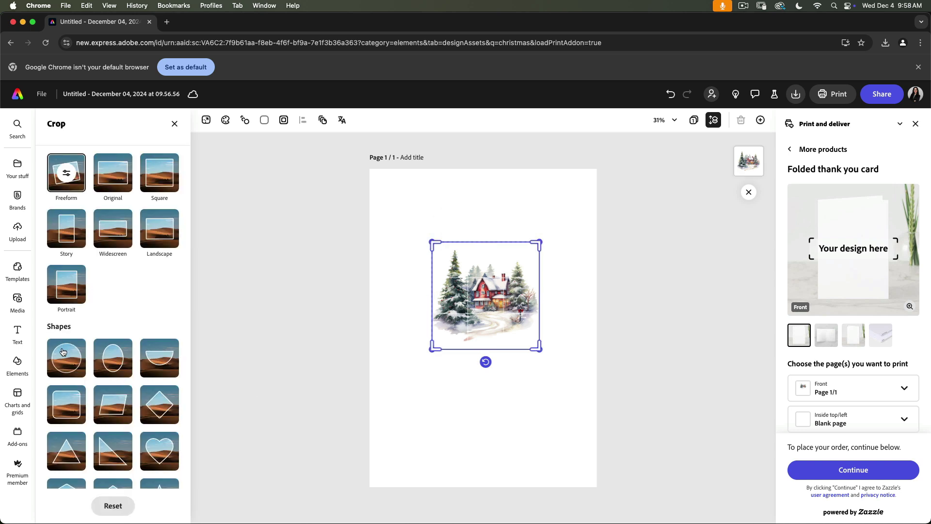
pyautogui.click(577, 359)
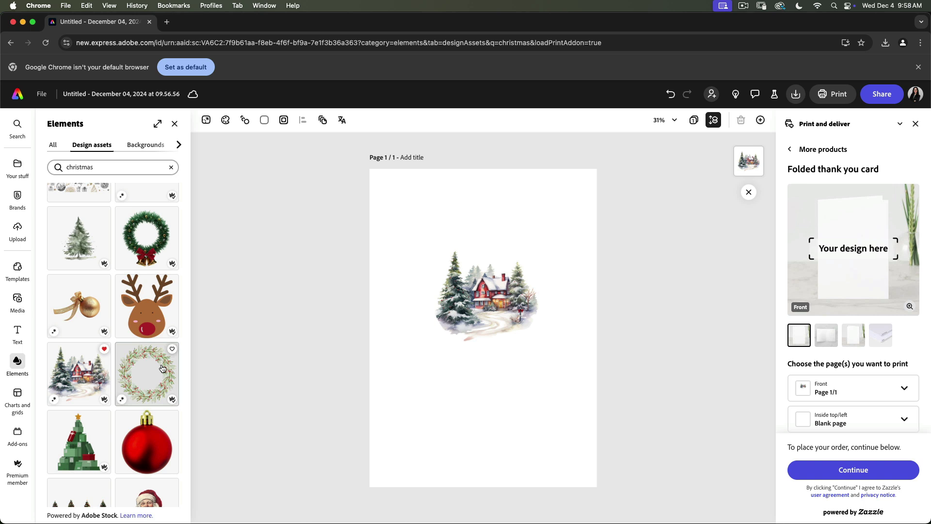
# - Find the green berry wreath in the Christmas results and add it to the page
pyautogui.scroll(-2, 153, 330)
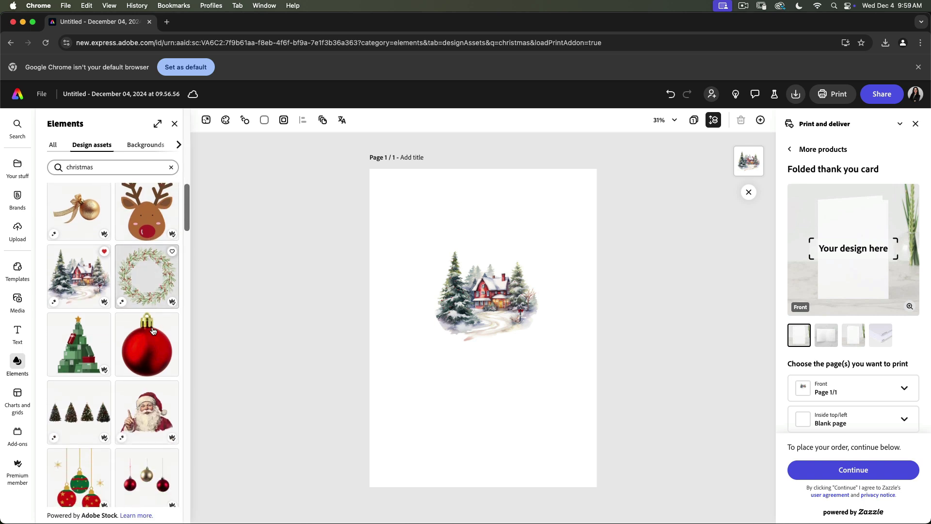
pyautogui.scroll(3, 153, 330)
pyautogui.scroll(2, 153, 331)
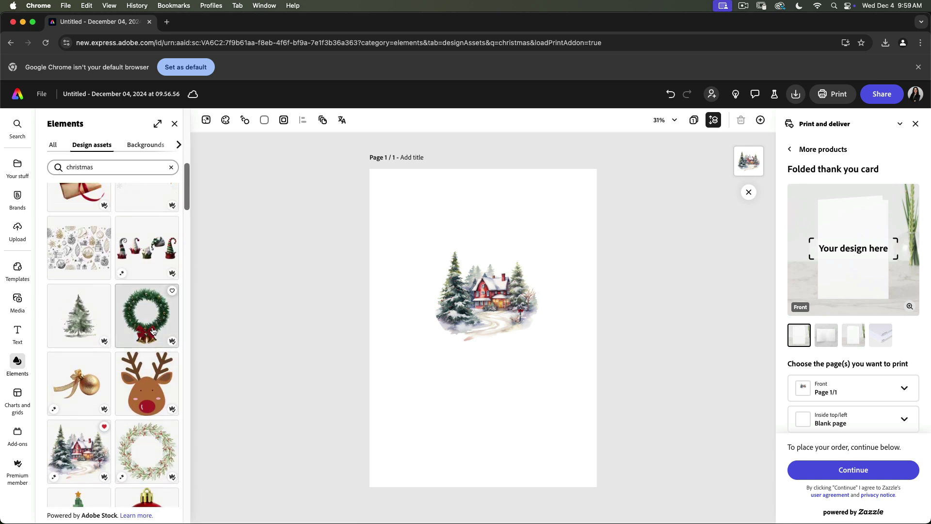
pyautogui.scroll(-1, 153, 331)
pyautogui.scroll(-1, 153, 331)
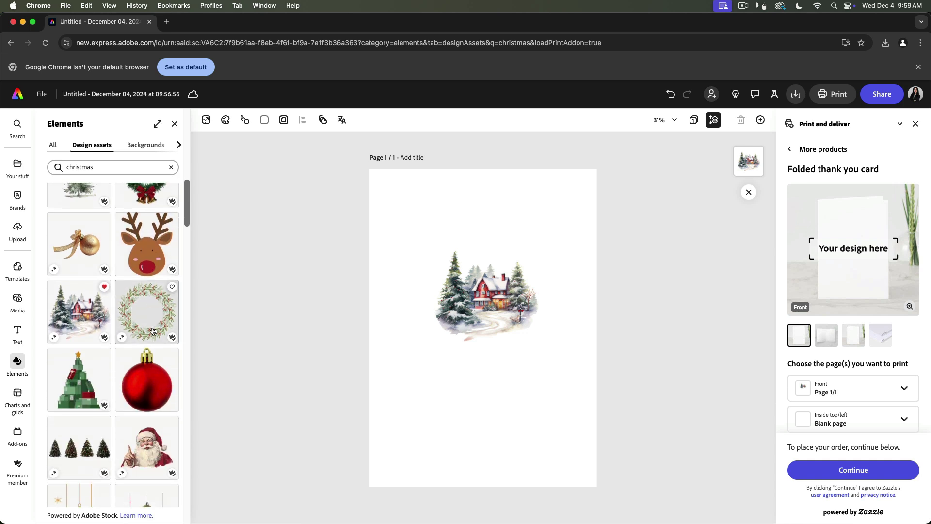
pyautogui.scroll(-1, 153, 331)
pyautogui.scroll(-2, 153, 331)
pyautogui.scroll(1, 153, 330)
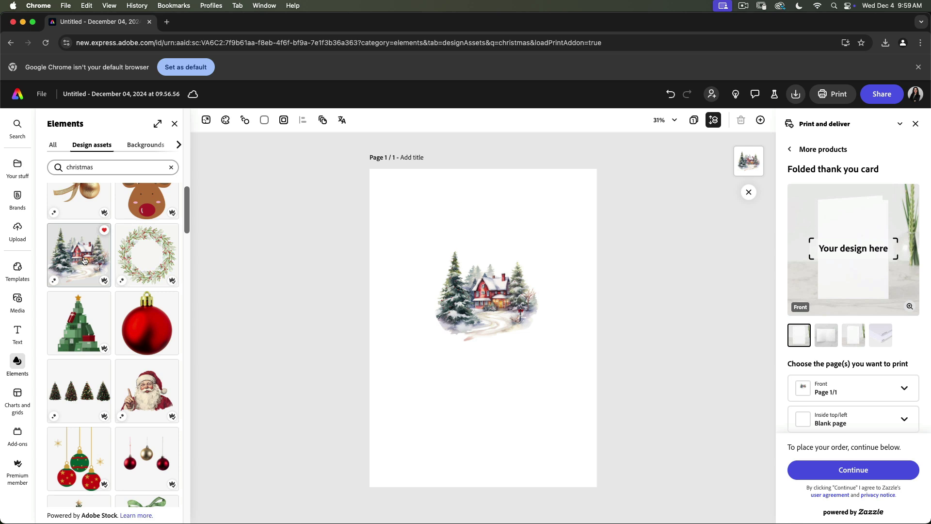
pyautogui.click(136, 262)
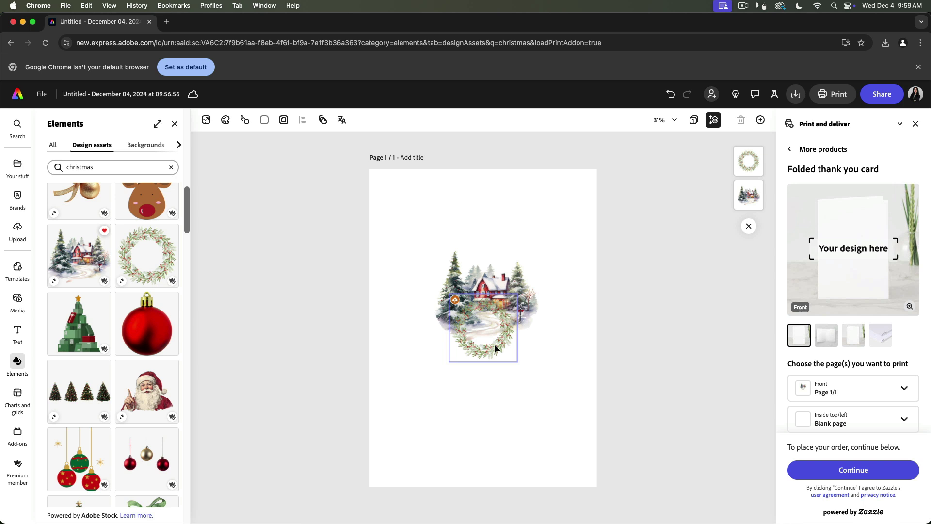
# - Enlarge the wreath around the cottage and centre it horizontally over the house
pyautogui.moveTo(494, 345)
pyautogui.mouseDown()
pyautogui.moveTo(460, 298)
pyautogui.moveTo(570, 381)
pyautogui.mouseUp()
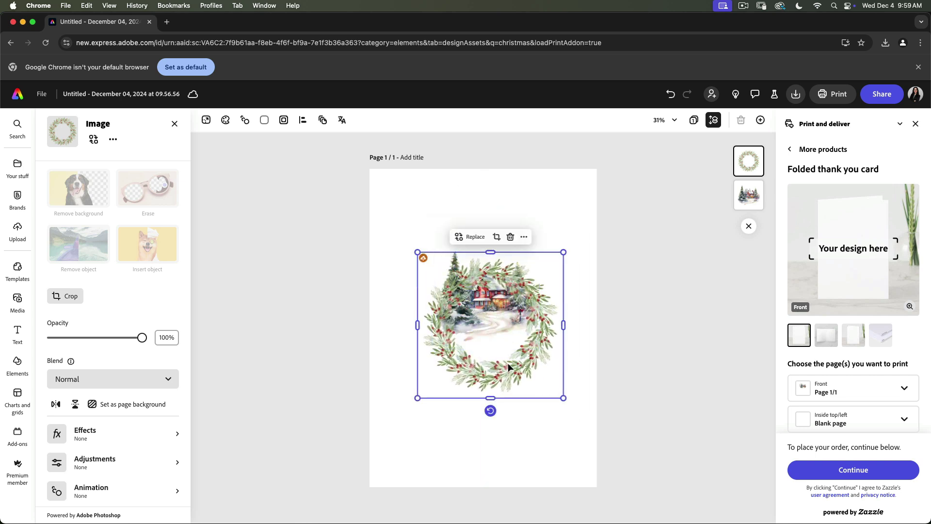
pyautogui.moveTo(504, 360); pyautogui.dragTo(502, 329)
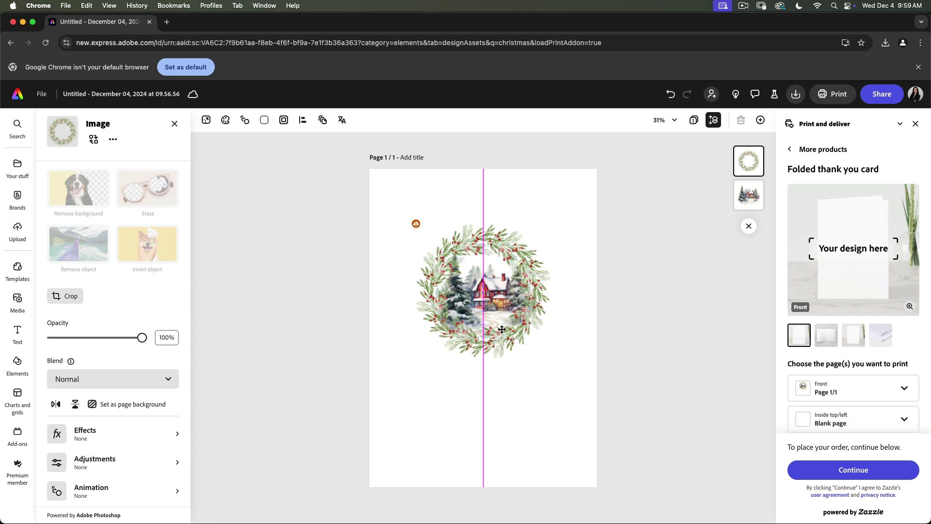
pyautogui.moveTo(502, 330); pyautogui.dragTo(502, 332)
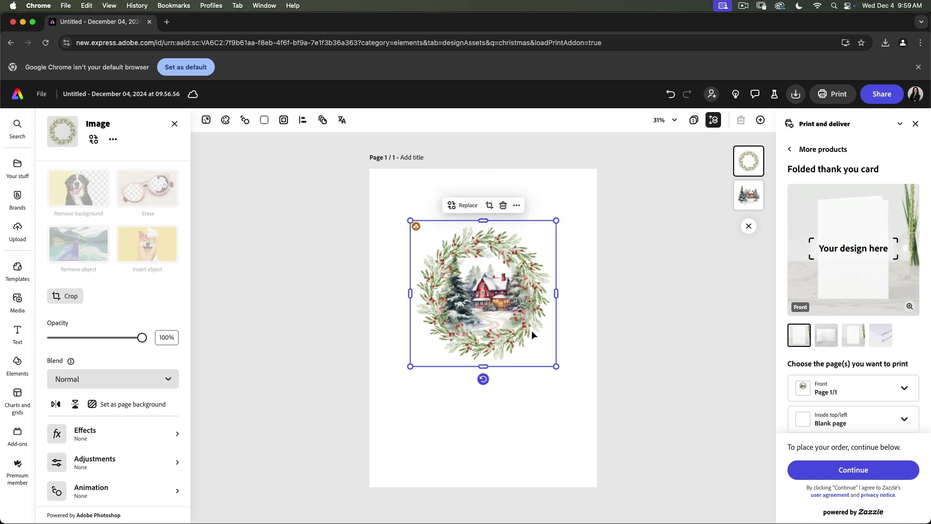
pyautogui.click(581, 312)
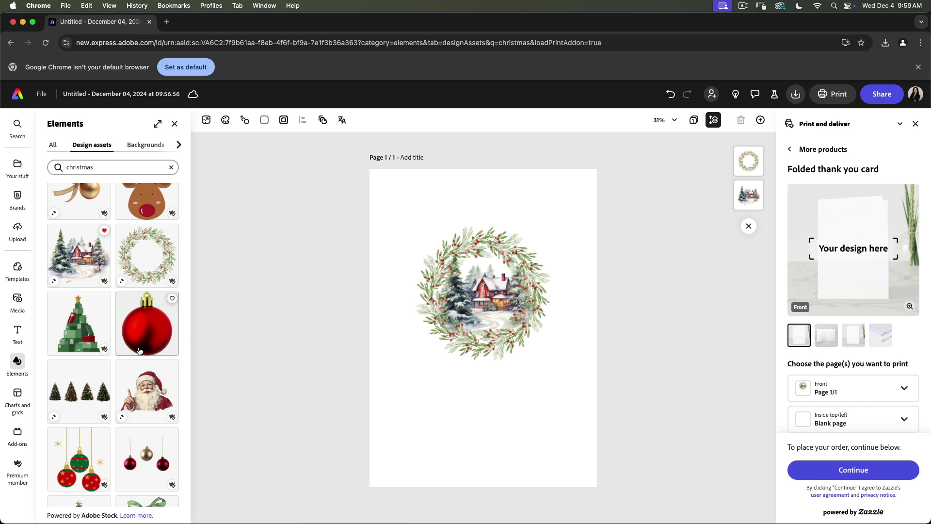
# - Add the red-ribboned holly garland and drag-resize it onto the bottom of the wreath
pyautogui.scroll(-3, 99, 347)
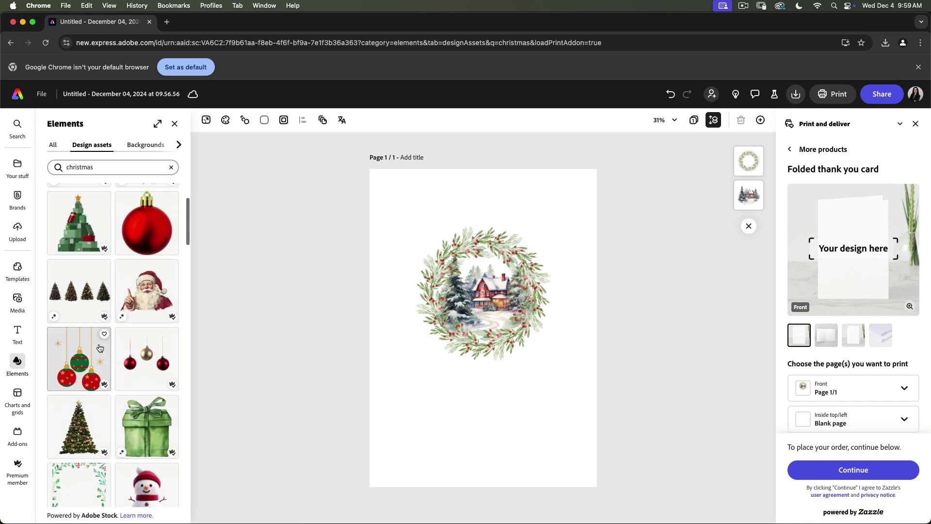
pyautogui.scroll(-2, 99, 347)
pyautogui.scroll(-1, 99, 347)
pyautogui.scroll(-3, 99, 347)
pyautogui.scroll(-3, 99, 347)
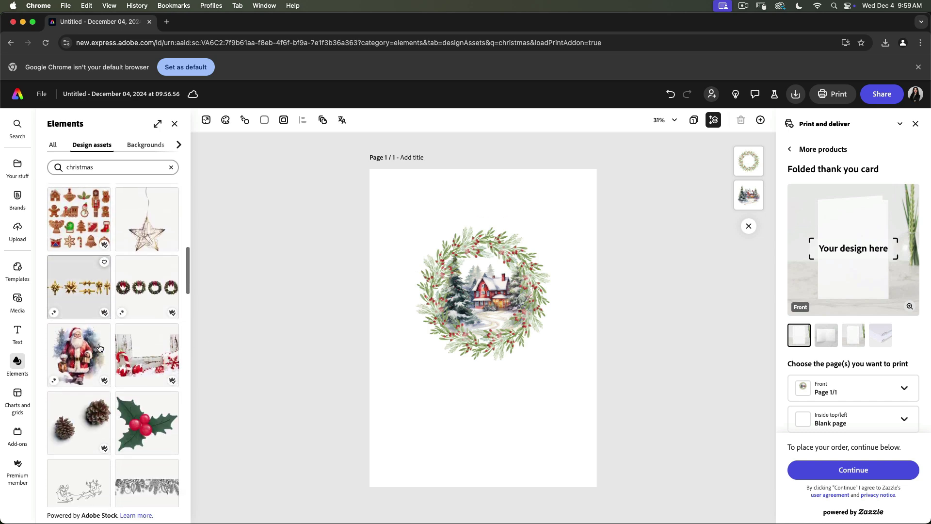
pyautogui.scroll(-1, 99, 348)
pyautogui.scroll(-3, 100, 349)
pyautogui.scroll(-1, 99, 347)
pyautogui.scroll(-3, 99, 348)
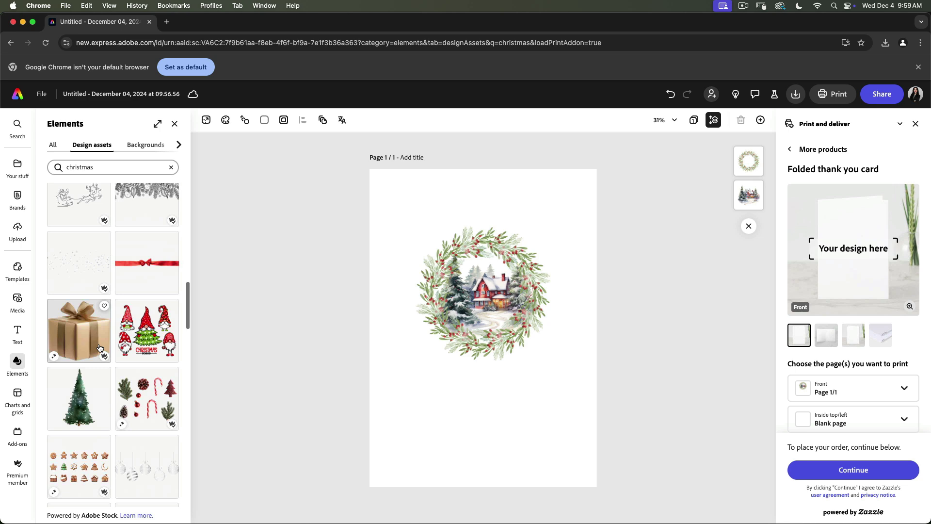
pyautogui.scroll(-3, 99, 348)
pyautogui.scroll(-1, 100, 347)
pyautogui.scroll(-2, 99, 348)
pyautogui.scroll(-1, 100, 347)
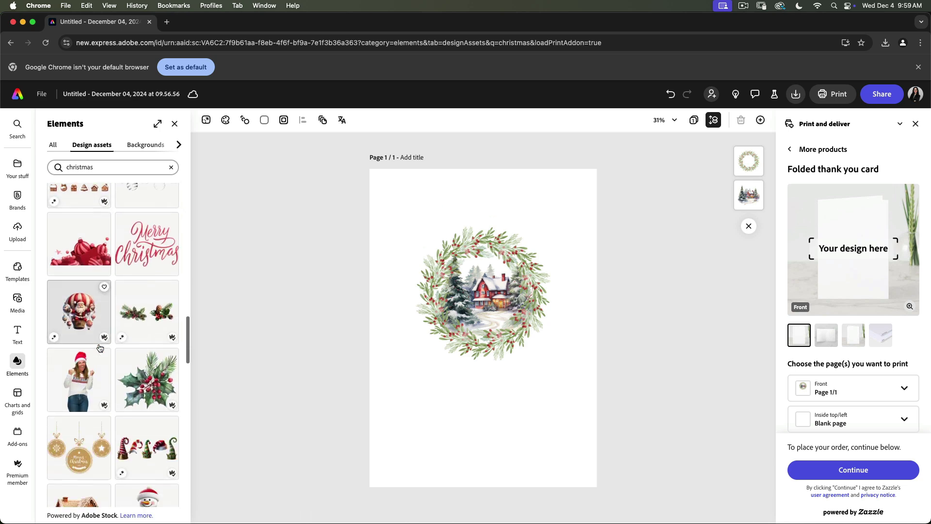
pyautogui.scroll(-3, 99, 348)
pyautogui.scroll(-2, 100, 347)
pyautogui.scroll(-3, 100, 347)
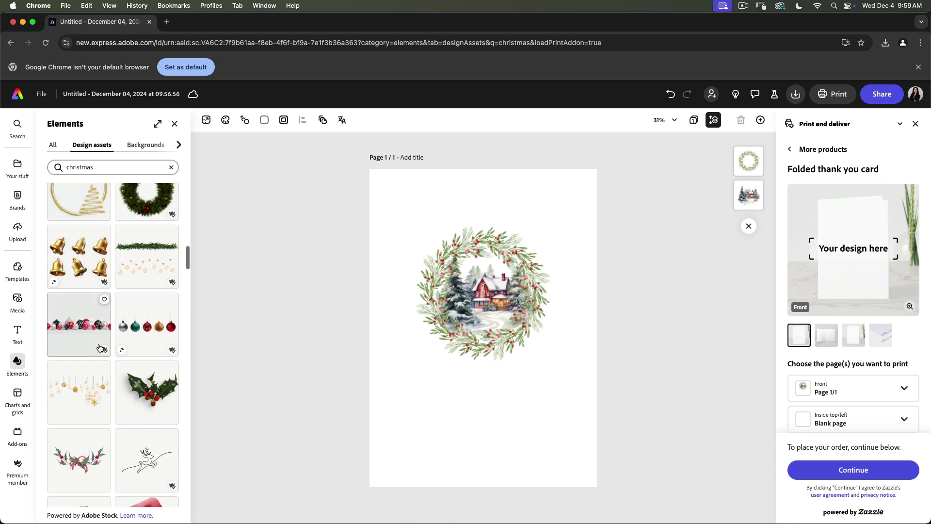
pyautogui.scroll(-3, 100, 347)
pyautogui.scroll(-1, 100, 348)
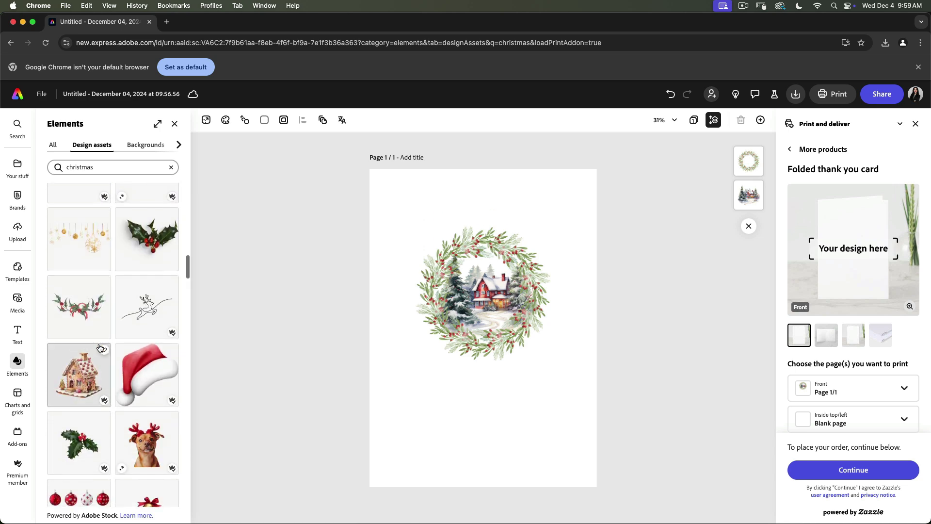
pyautogui.click(76, 316)
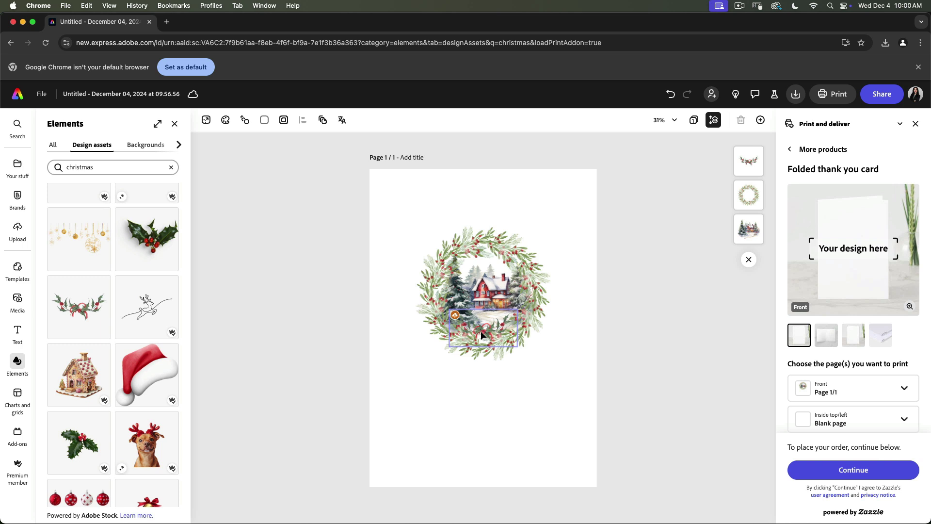
pyautogui.moveTo(481, 334)
pyautogui.mouseDown()
pyautogui.moveTo(483, 352)
pyautogui.moveTo(589, 292)
pyautogui.mouseUp()
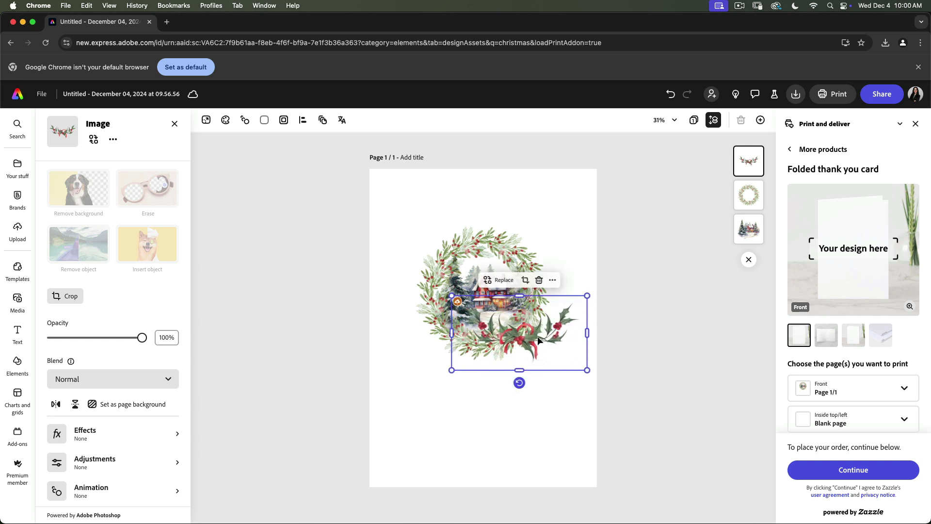
pyautogui.moveTo(525, 345); pyautogui.dragTo(500, 351)
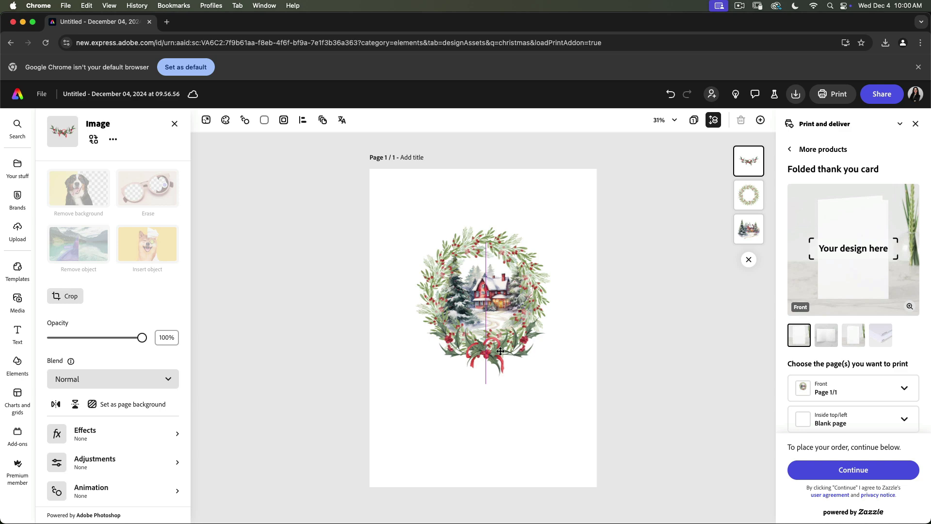
# - At 75% zoom, snap the garland to the centre guide, then return to 25%
pyautogui.click(664, 120)
pyautogui.click(630, 226)
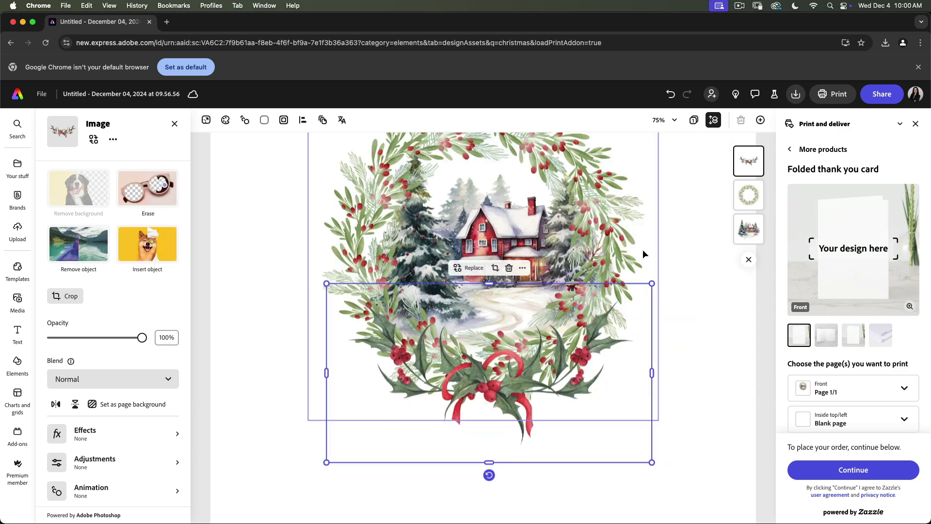
pyautogui.scroll(2, 642, 250)
pyautogui.scroll(1, 642, 250)
pyautogui.click(673, 254)
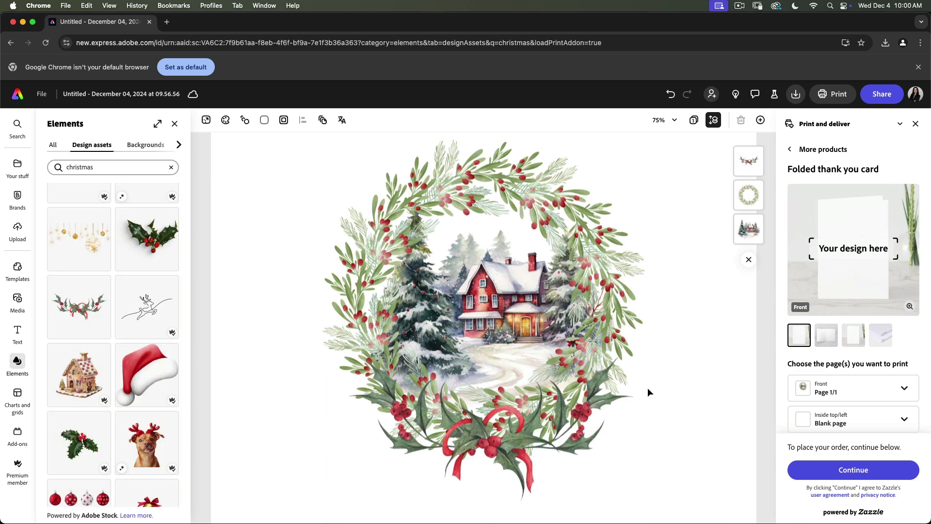
pyautogui.moveTo(488, 452); pyautogui.dragTo(488, 429)
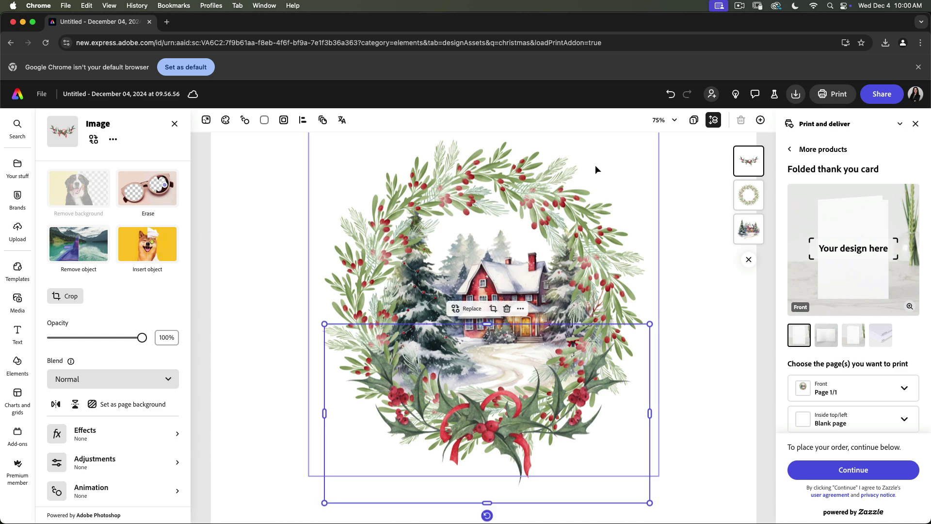
pyautogui.click(674, 121)
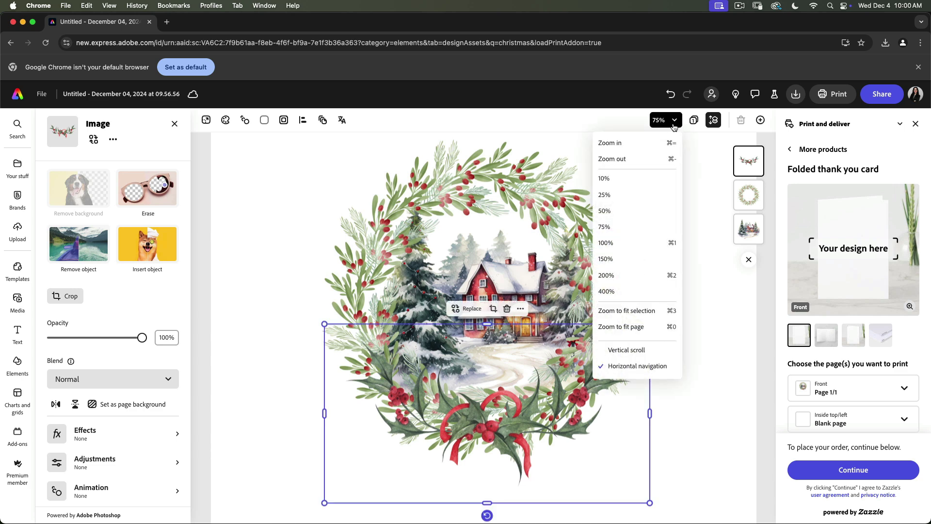
pyautogui.click(636, 196)
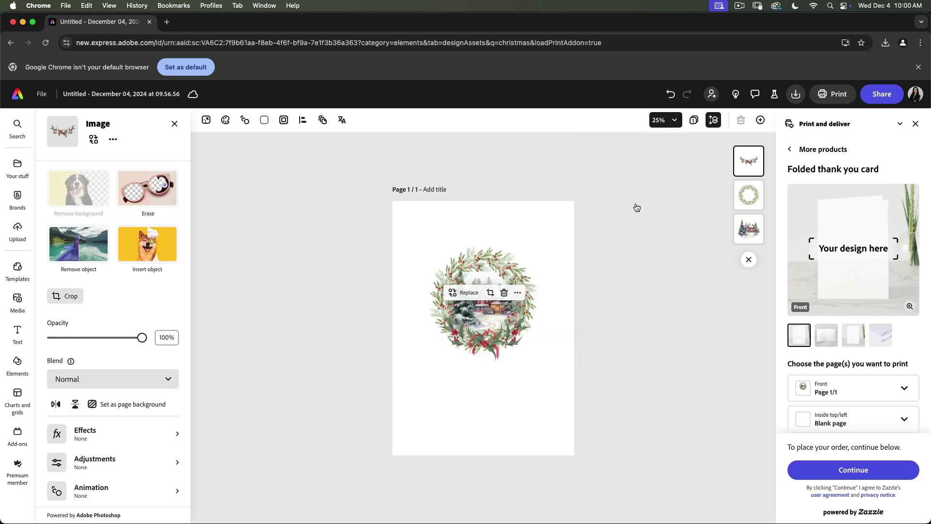
pyautogui.click(534, 390)
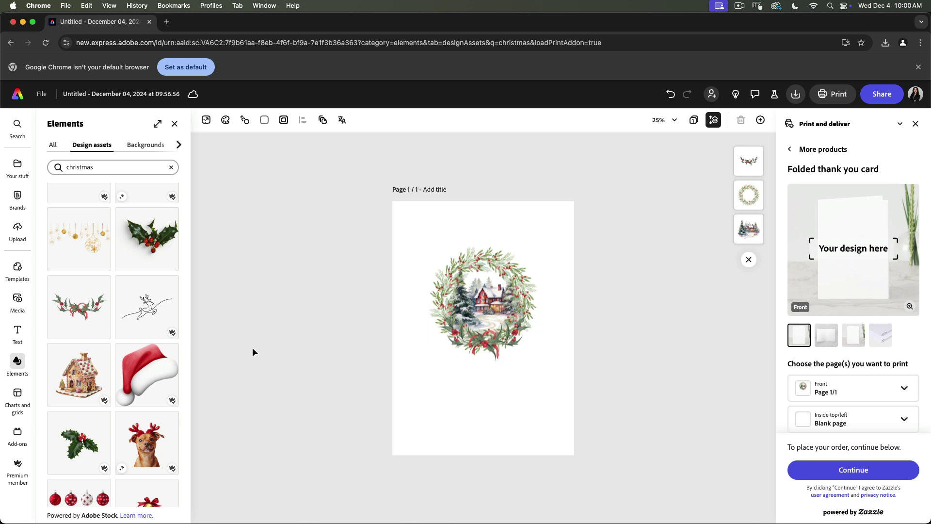
# - Add a 'Merry Christmas' text box and position it just below the wreath
pyautogui.click(18, 330)
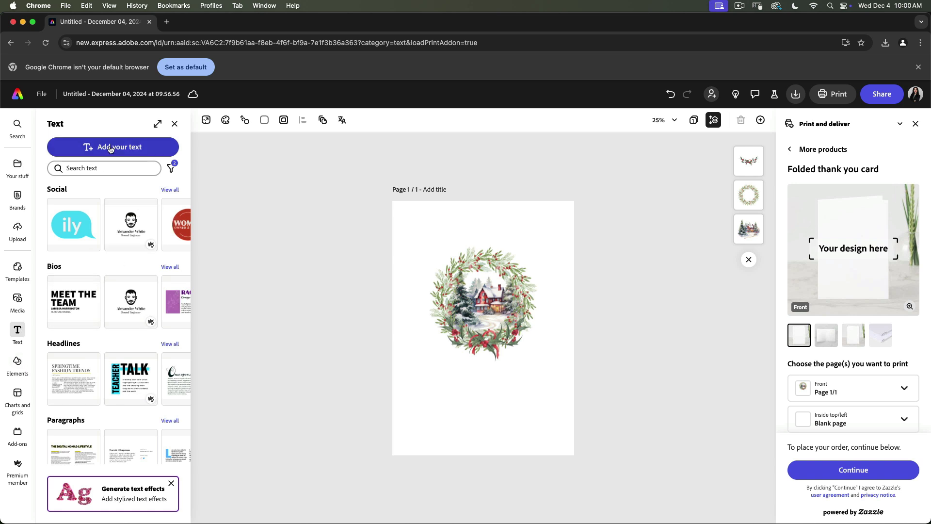
pyautogui.click(110, 150)
pyautogui.write('M')
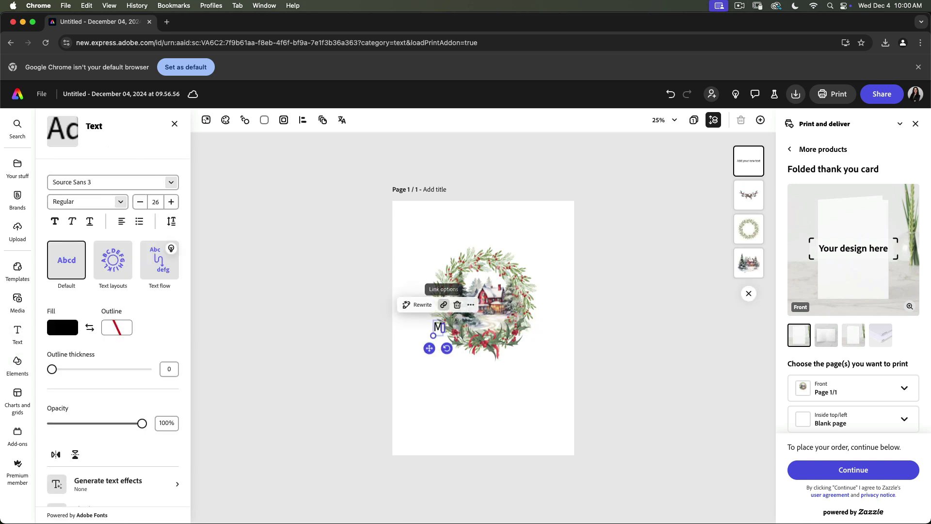
pyautogui.write('erry Chri')
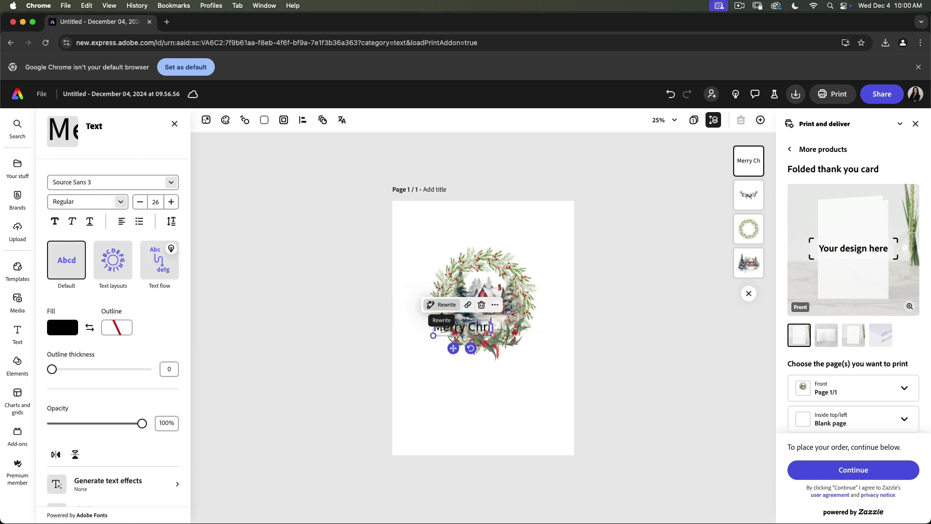
pyautogui.write('stmas!')
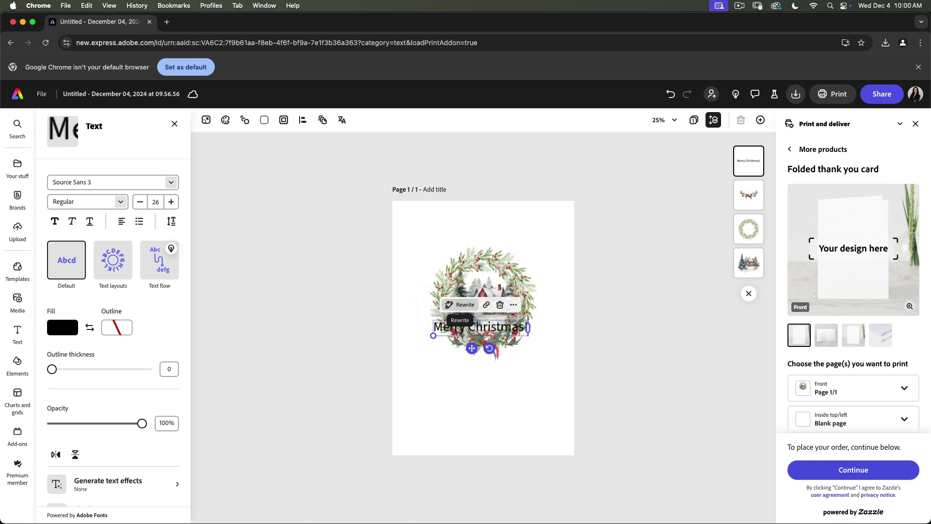
pyautogui.moveTo(471, 348); pyautogui.dragTo(477, 405)
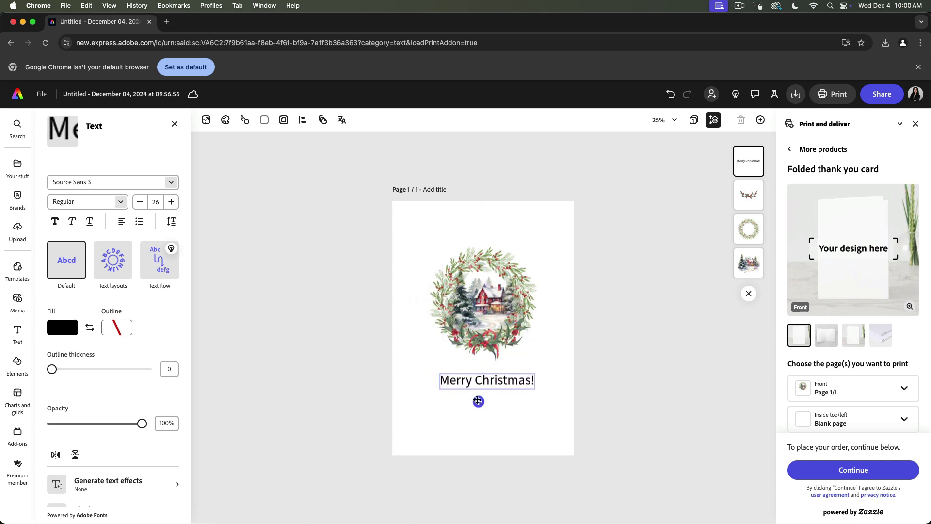
pyautogui.moveTo(477, 404); pyautogui.dragTo(476, 408)
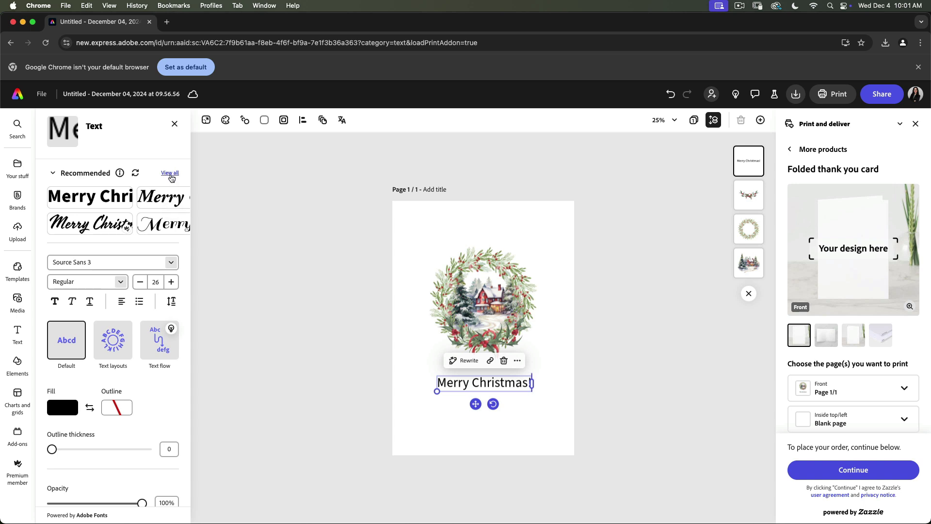
# - Apply the Alex Brush script font to the greeting from the recommended fonts
pyautogui.click(170, 174)
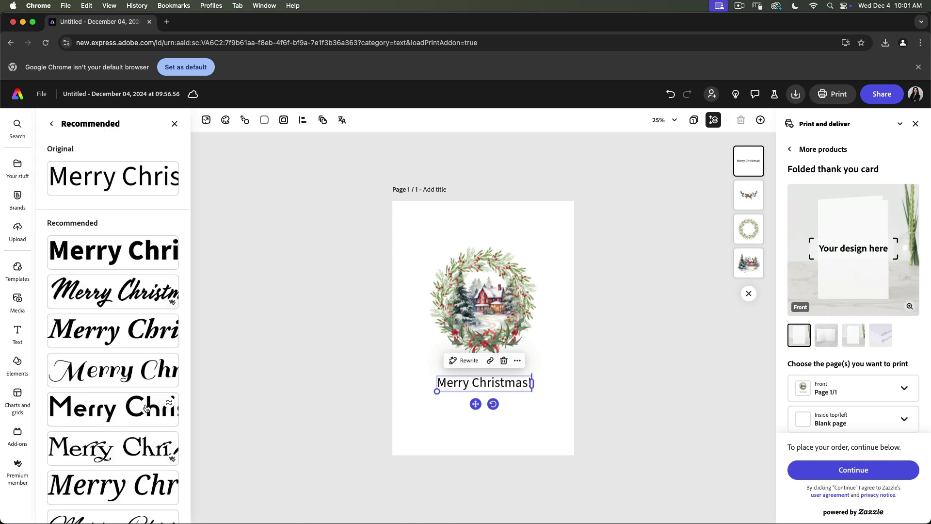
pyautogui.scroll(-2, 145, 408)
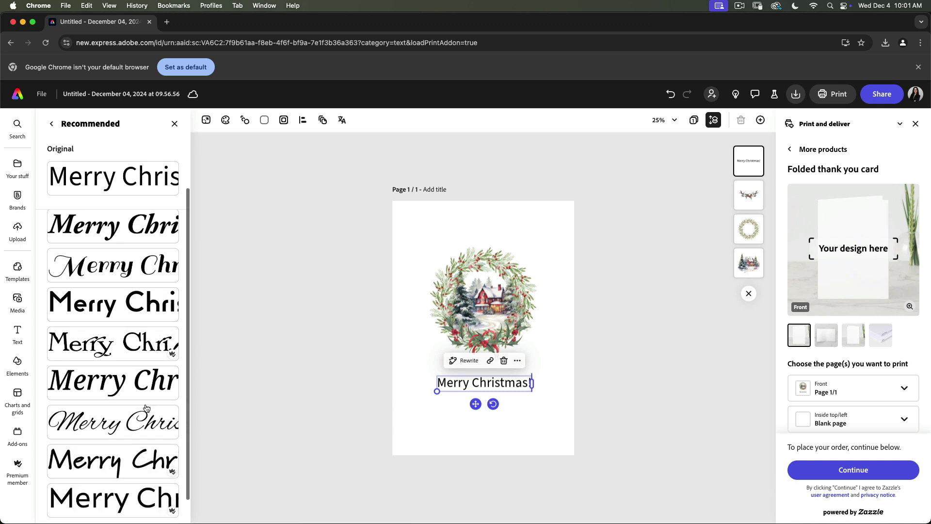
pyautogui.scroll(-3, 145, 409)
pyautogui.scroll(1, 147, 408)
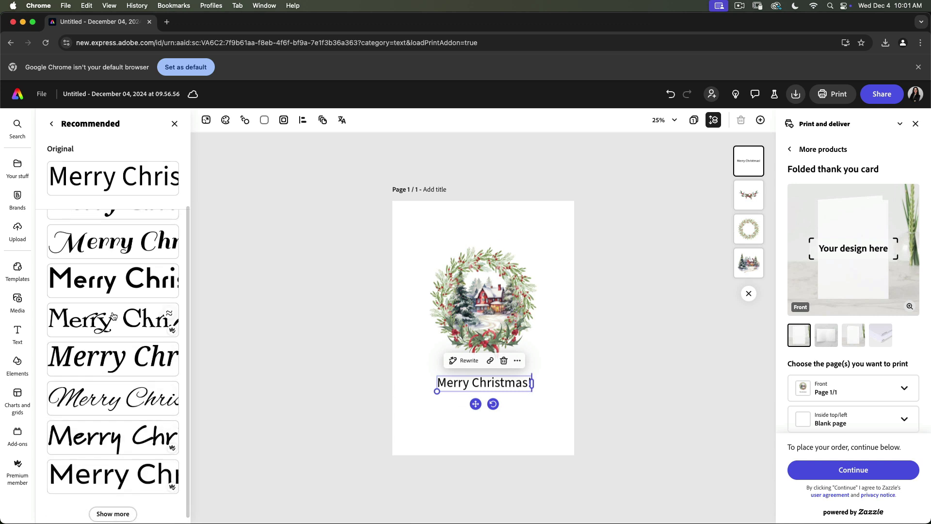
pyautogui.click(129, 407)
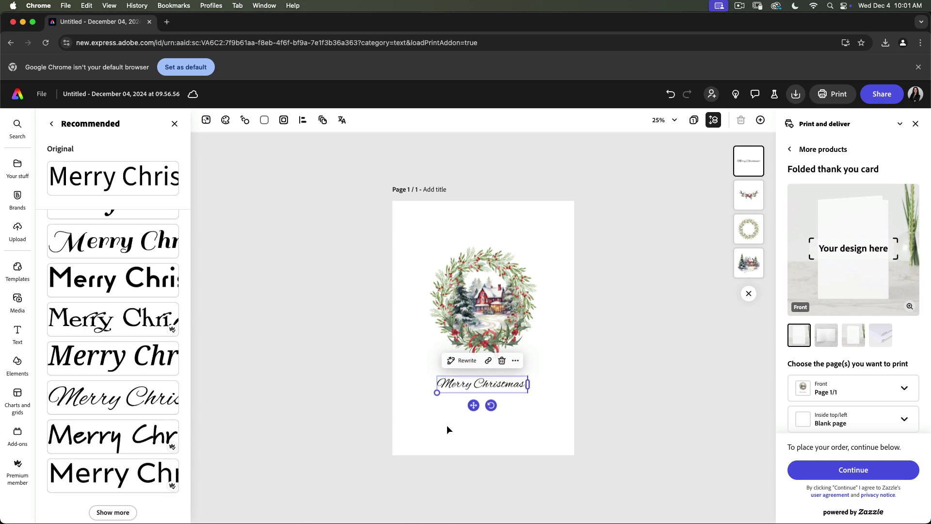
pyautogui.click(52, 124)
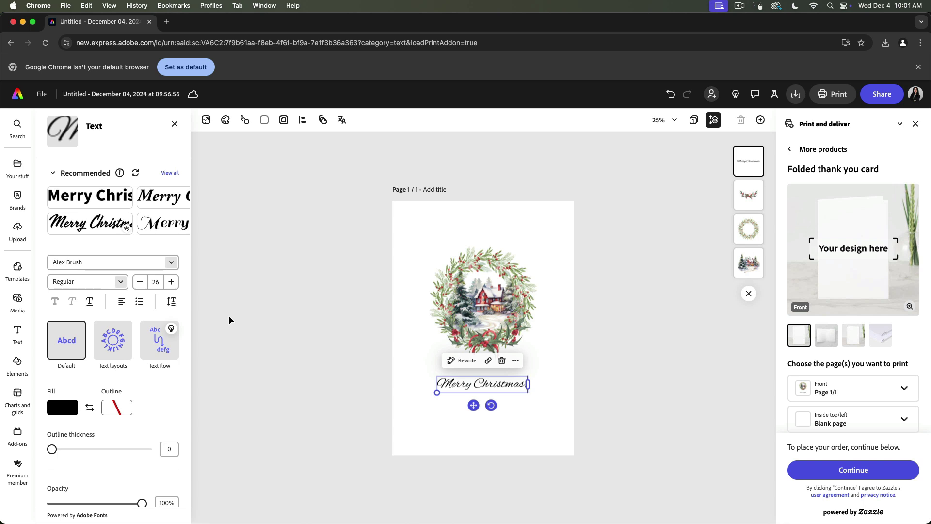
# - Keep the greeting at size 26, fill it bright red, and nudge it slightly right and down
pyautogui.click(170, 282)
pyautogui.click(171, 282)
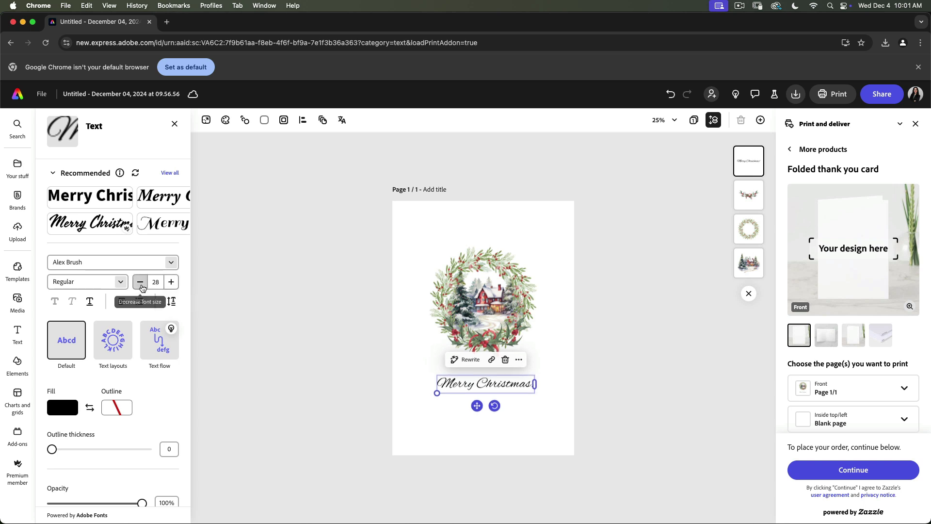
pyautogui.click(140, 282)
pyautogui.click(141, 282)
pyautogui.click(65, 410)
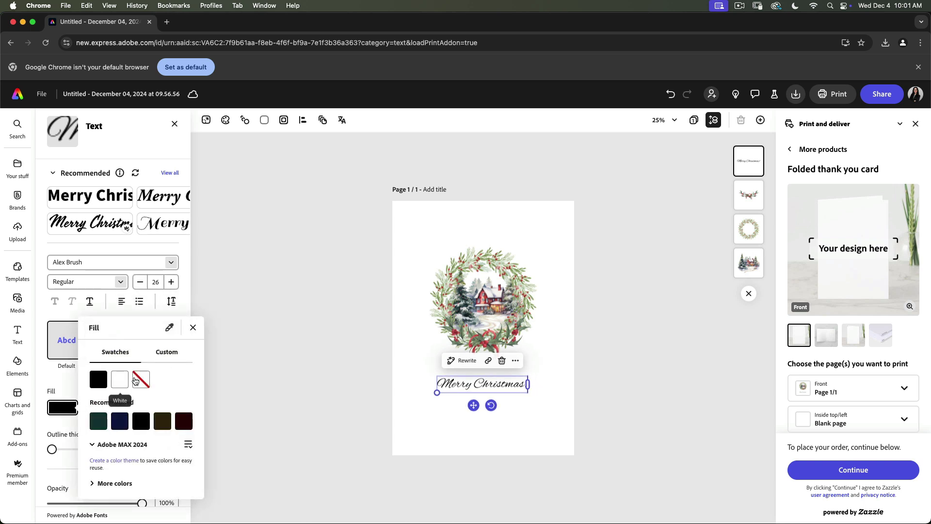
pyautogui.click(165, 342)
pyautogui.click(190, 379)
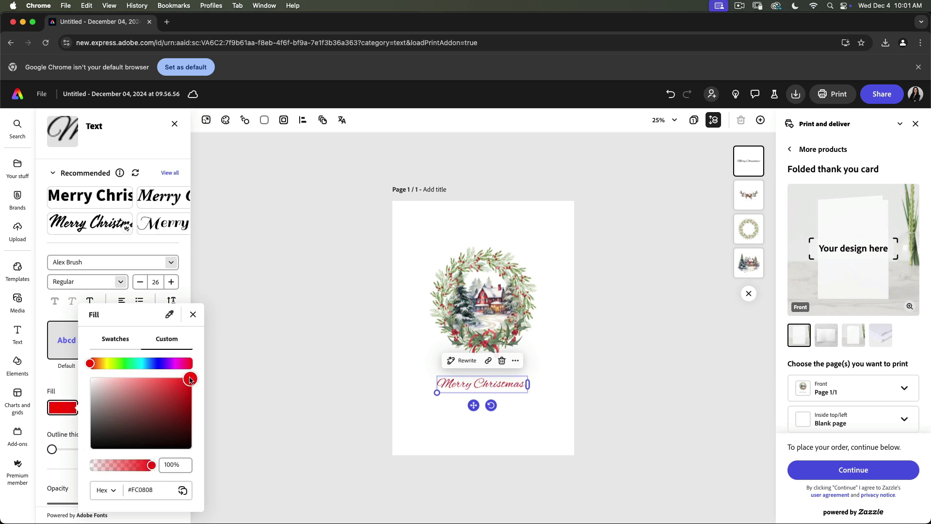
pyautogui.click(193, 315)
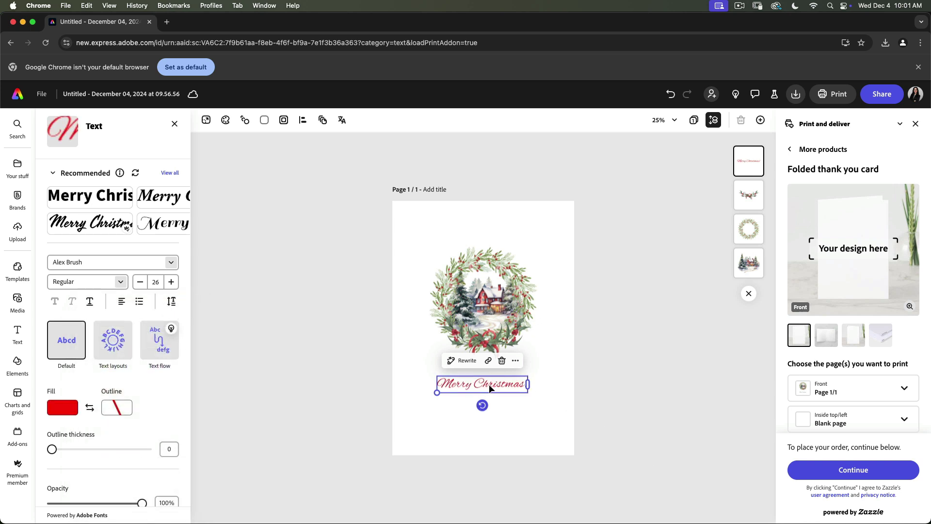
pyautogui.moveTo(473, 405); pyautogui.dragTo(479, 407)
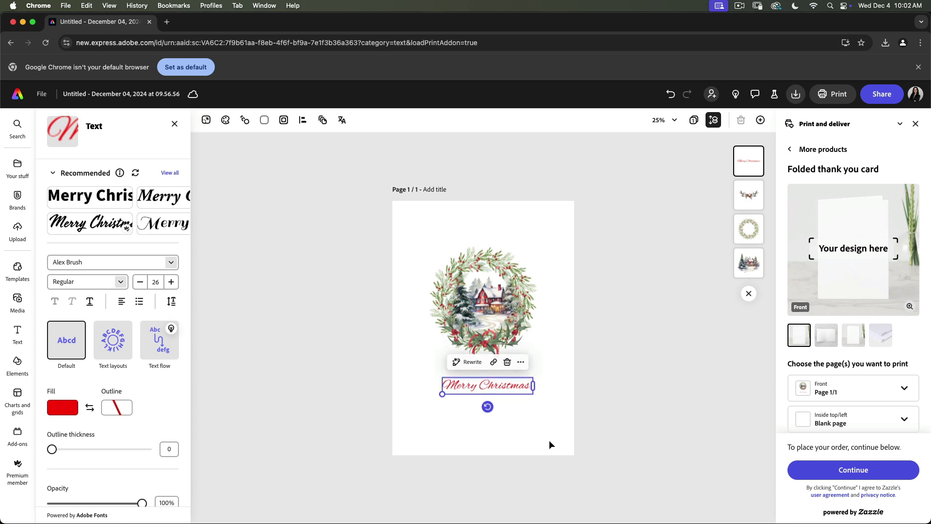
pyautogui.click(550, 439)
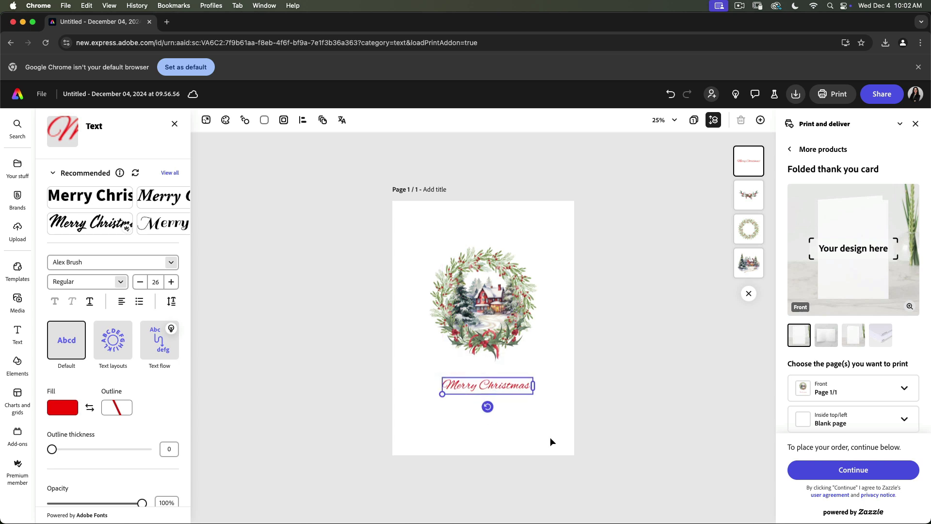
pyautogui.click(521, 385)
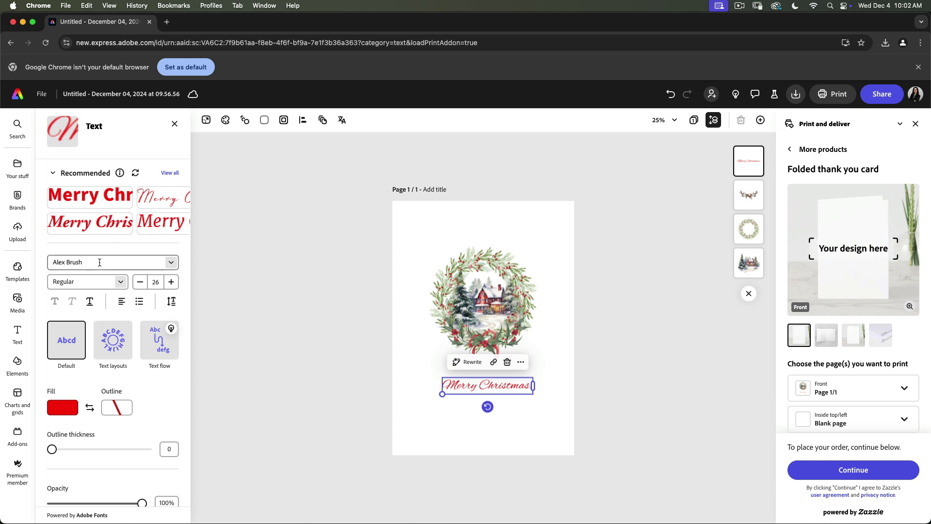
# - Change the greeting's font to Above the Beyond Script
pyautogui.click(172, 265)
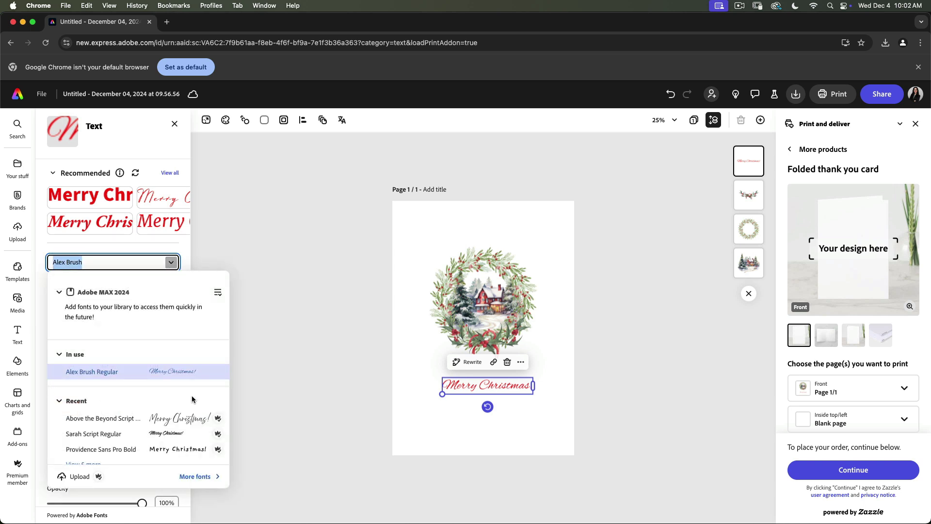
pyautogui.scroll(-3, 192, 400)
pyautogui.scroll(-2, 192, 400)
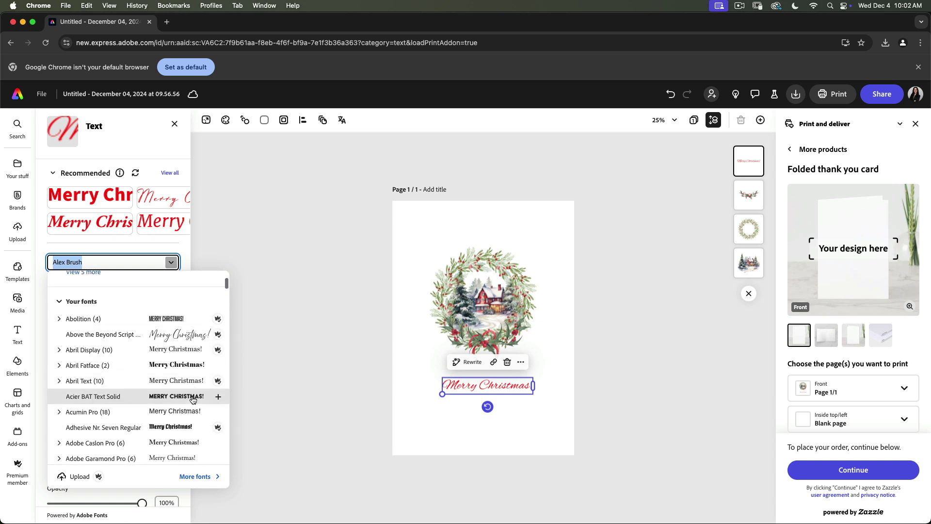
pyautogui.click(180, 335)
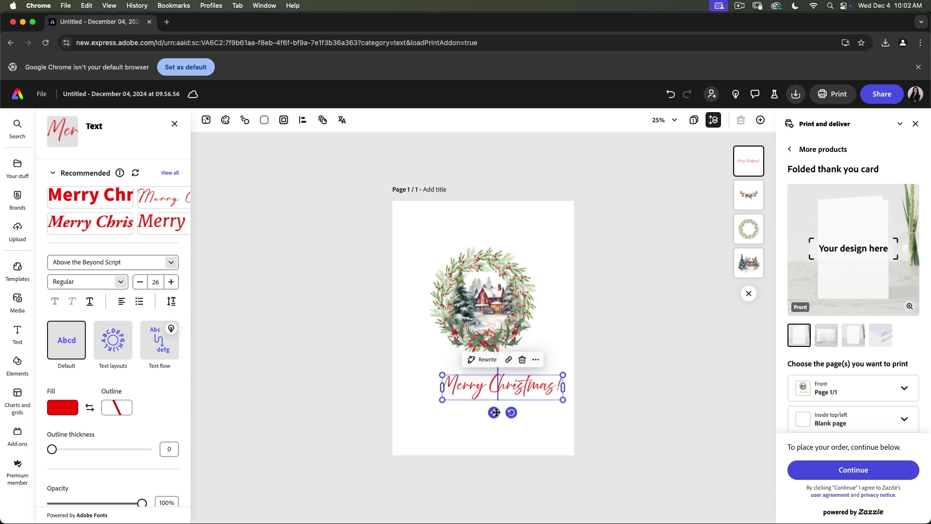
# - Shrink the greeting to size 19 and recentre it beneath the wreath
pyautogui.moveTo(499, 392); pyautogui.dragTo(481, 413)
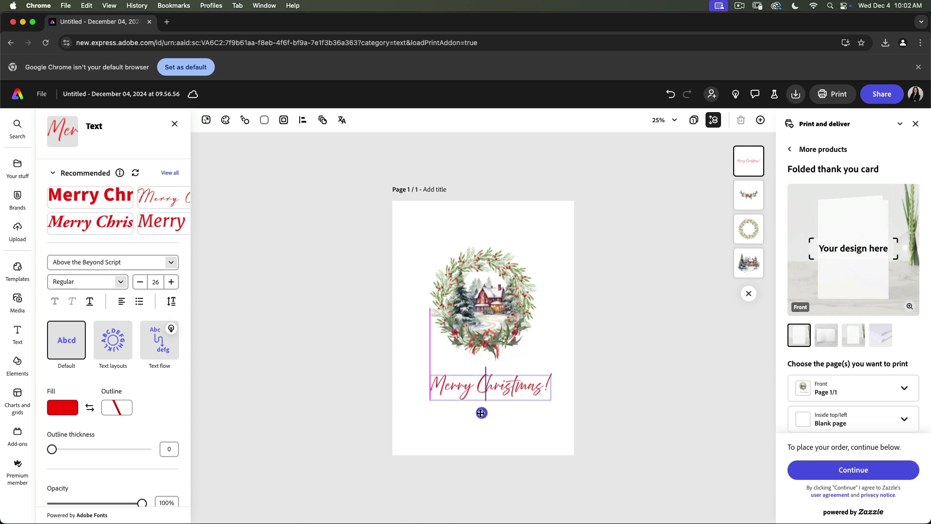
pyautogui.click(139, 284)
pyautogui.click(139, 283)
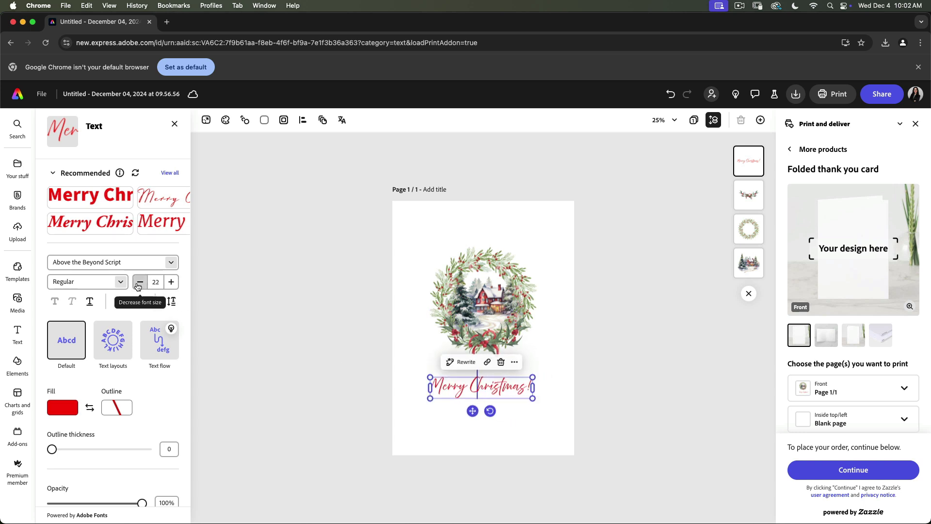
pyautogui.click(139, 285)
pyautogui.click(138, 286)
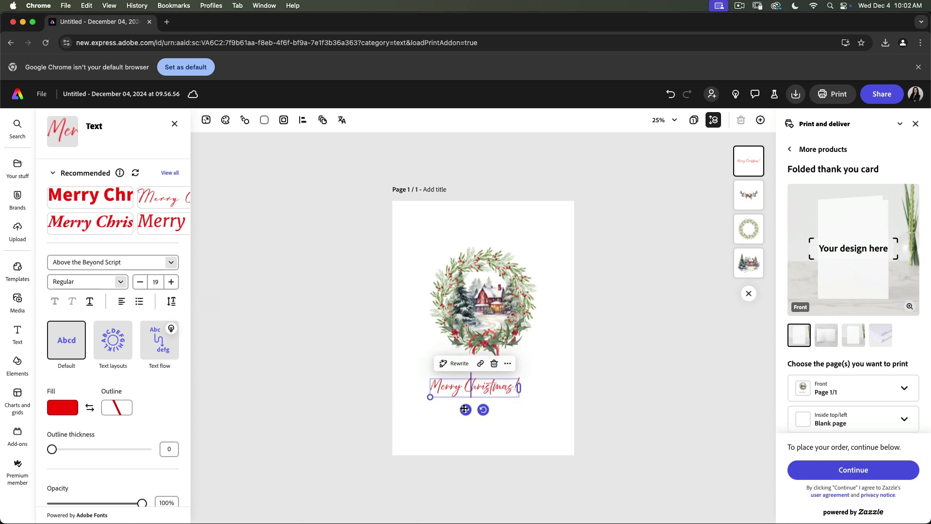
pyautogui.moveTo(465, 410); pyautogui.dragTo(480, 409)
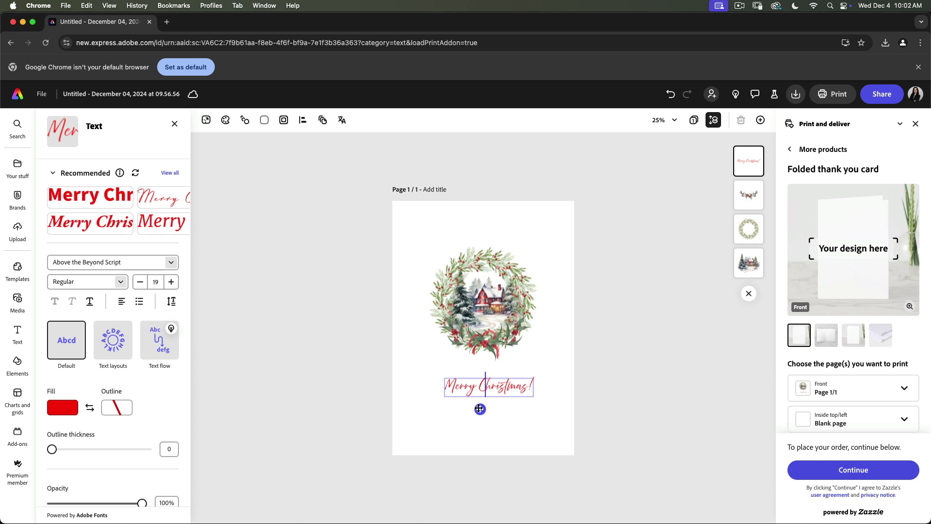
pyautogui.moveTo(480, 409); pyautogui.dragTo(480, 409)
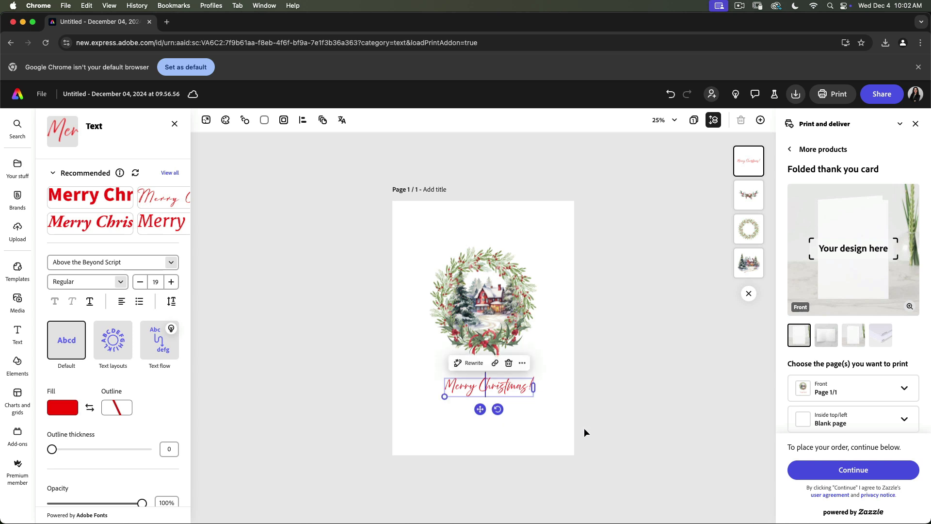
# - At 50% zoom, shift the greeting slightly left to centre it, then return to 25%
pyautogui.click(550, 447)
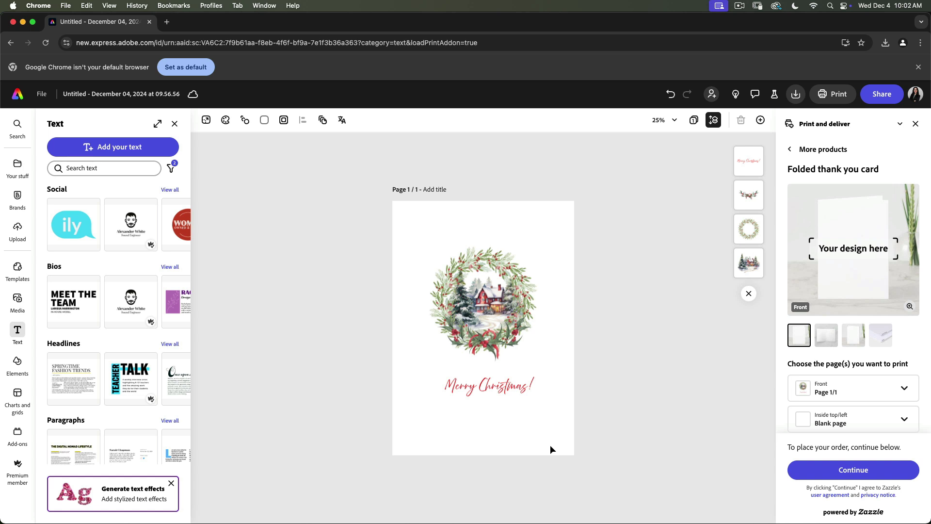
pyautogui.click(664, 120)
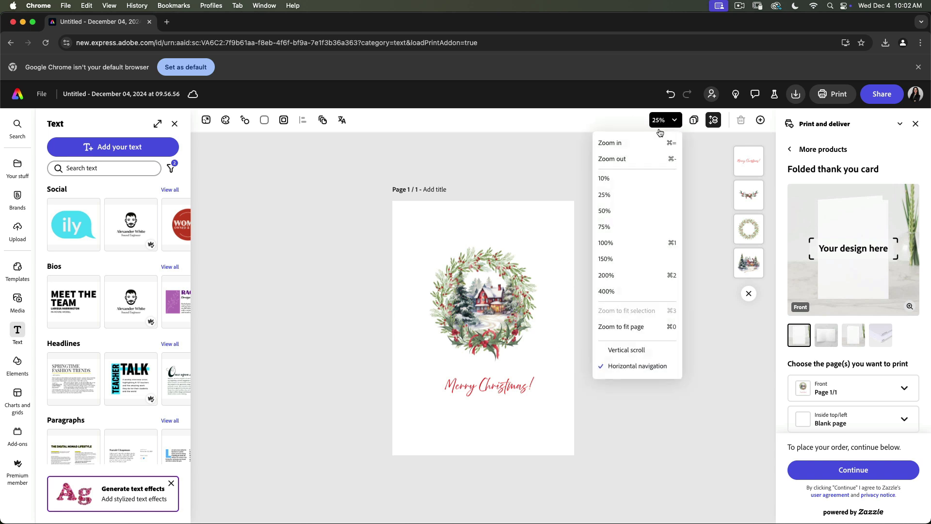
pyautogui.click(625, 209)
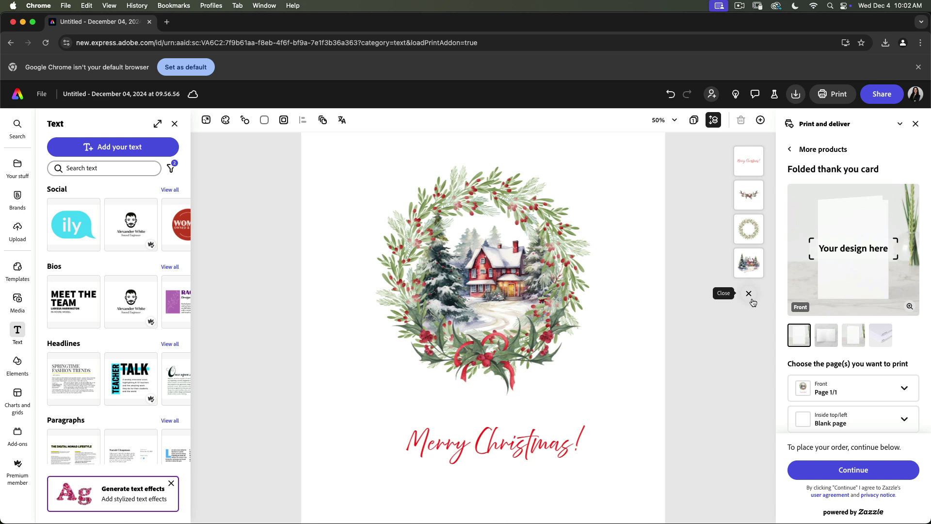
pyautogui.click(551, 429)
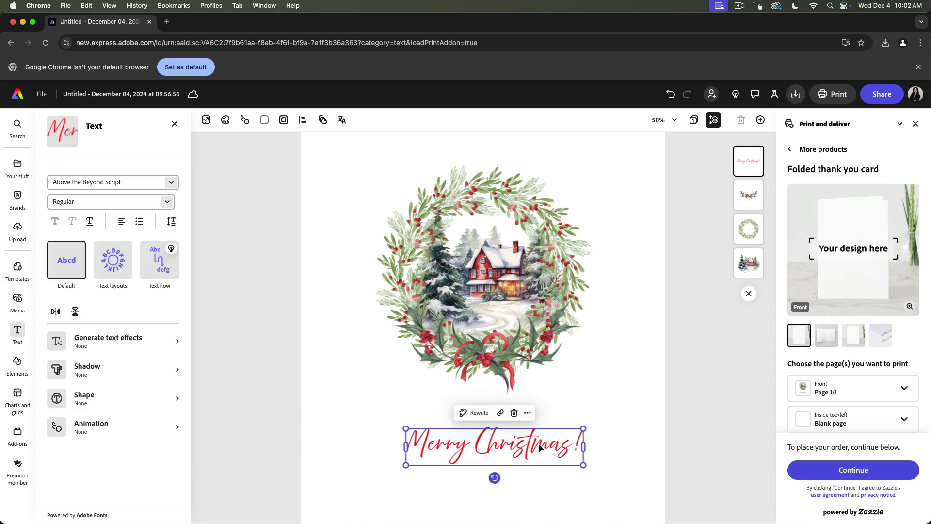
pyautogui.moveTo(551, 437); pyautogui.dragTo(530, 445)
pyautogui.click(679, 422)
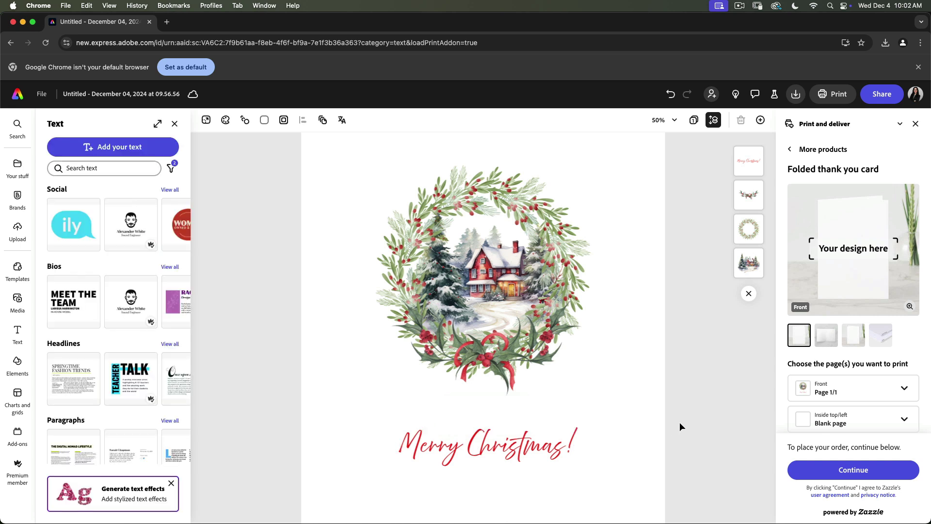
pyautogui.click(660, 120)
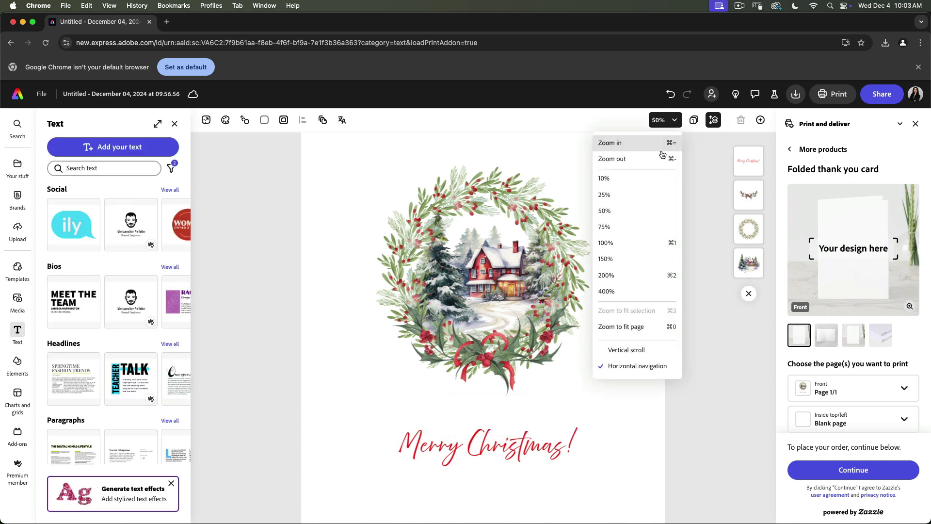
pyautogui.click(626, 195)
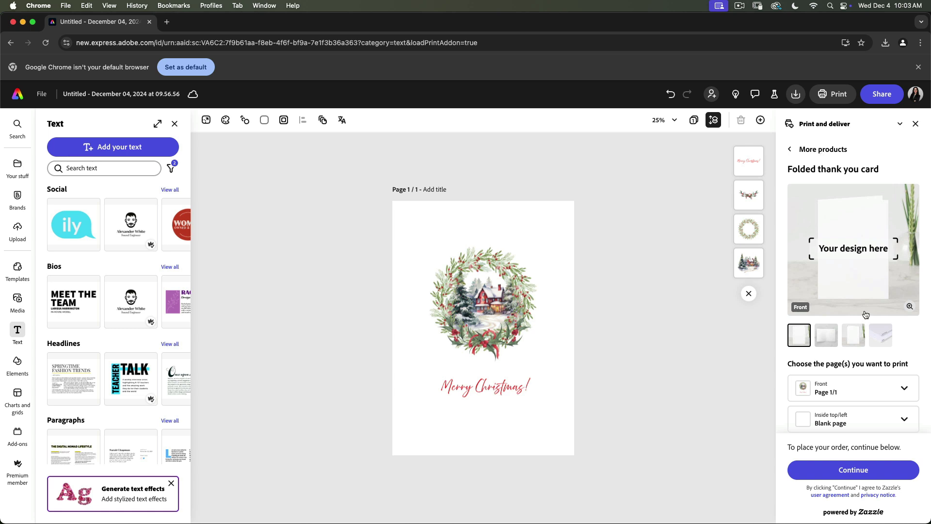
# - Review the folded card's print settings and keep the Standard 5x7 inch size
pyautogui.scroll(-3, 865, 315)
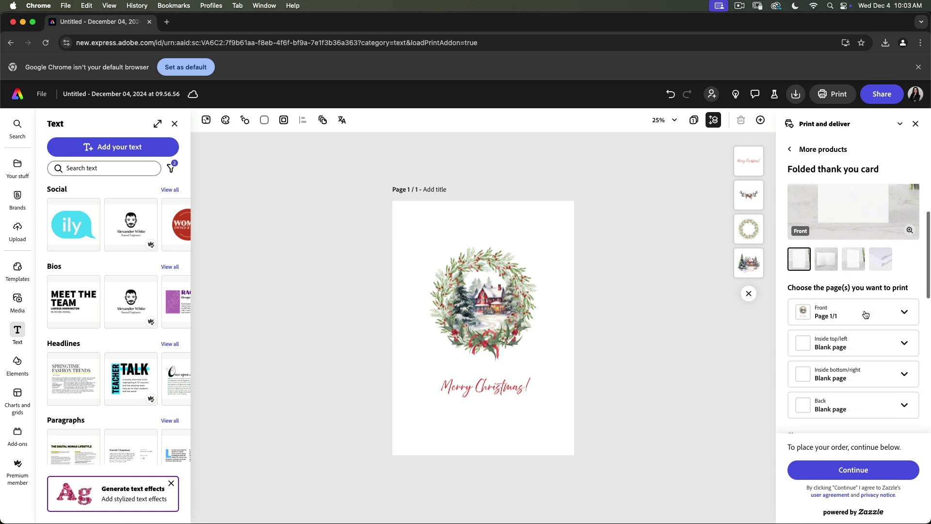
pyautogui.scroll(-3, 865, 315)
pyautogui.scroll(-2, 865, 314)
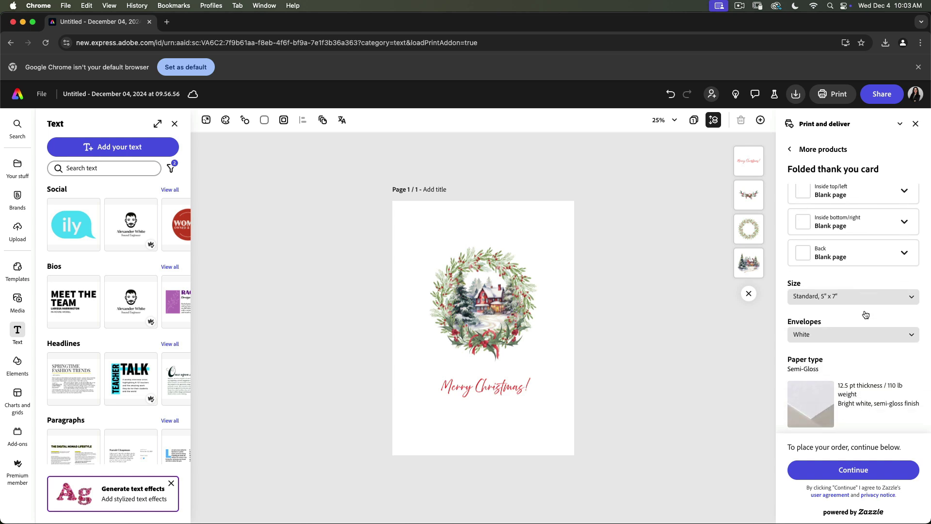
pyautogui.click(832, 297)
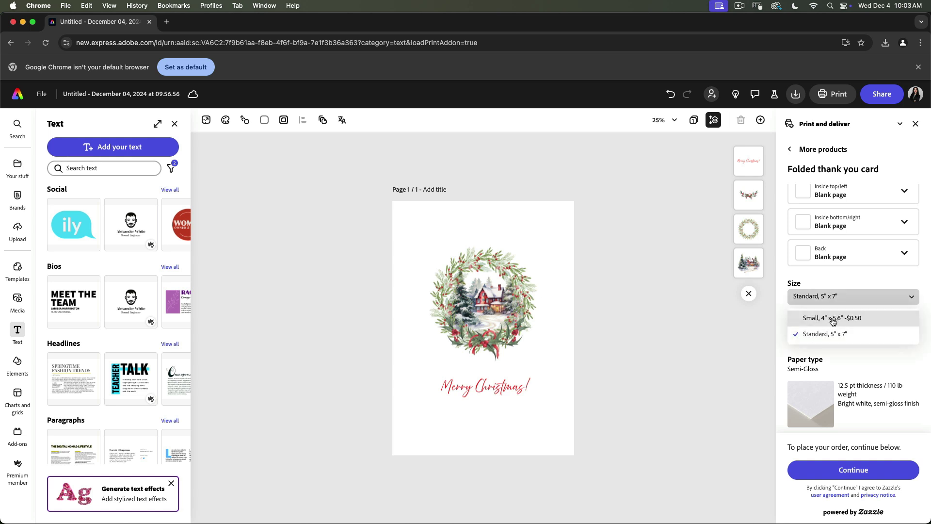
pyautogui.click(860, 333)
pyautogui.scroll(-2, 845, 360)
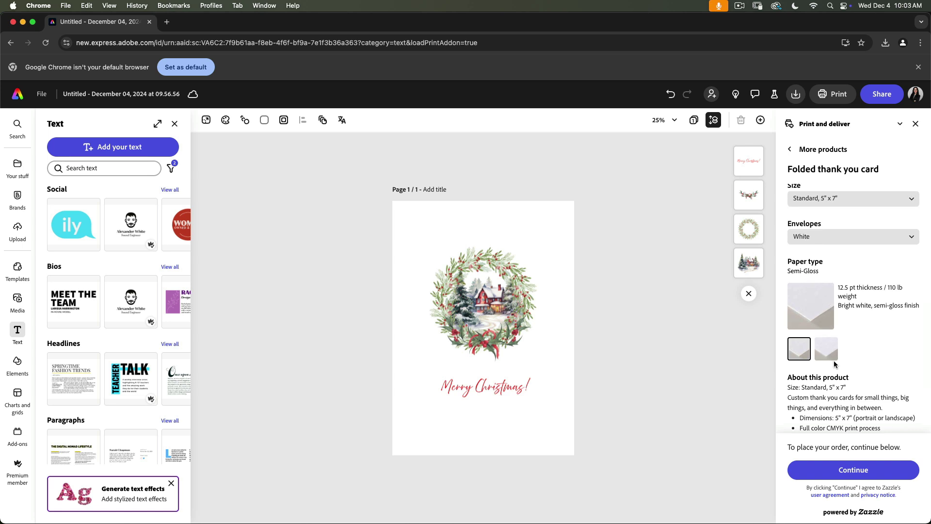
pyautogui.scroll(-1, 836, 339)
pyautogui.scroll(3, 834, 360)
pyautogui.scroll(-1, 834, 360)
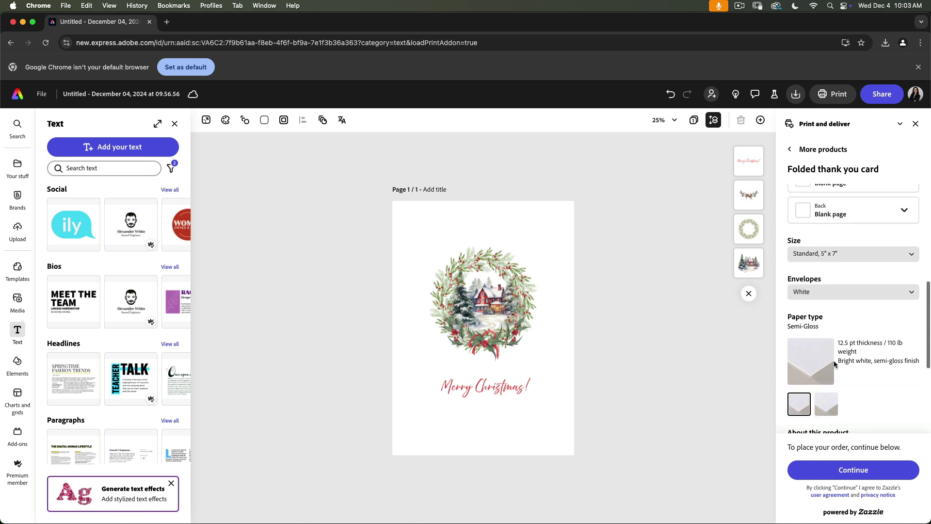
pyautogui.scroll(-1, 834, 360)
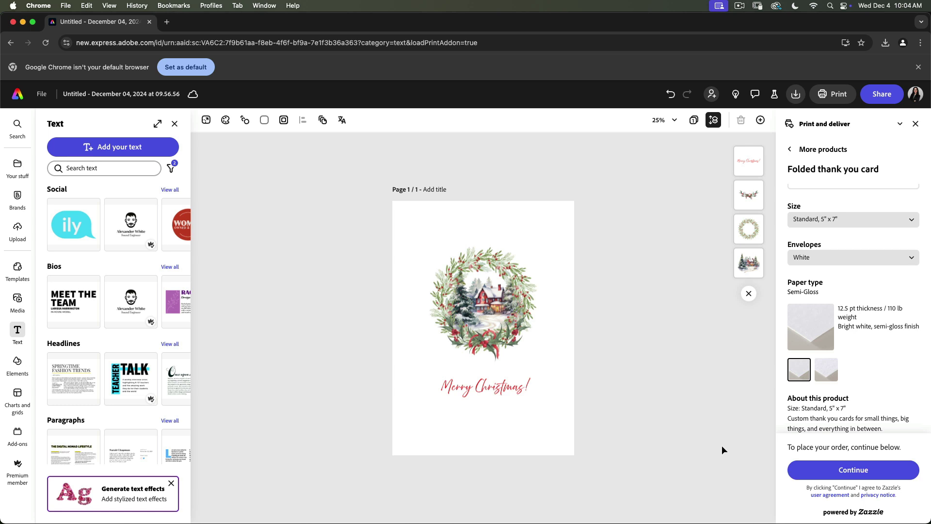
# - Go back to the printable products and pick Invitation 3.5"x5", priced at $1.13
pyautogui.click(789, 152)
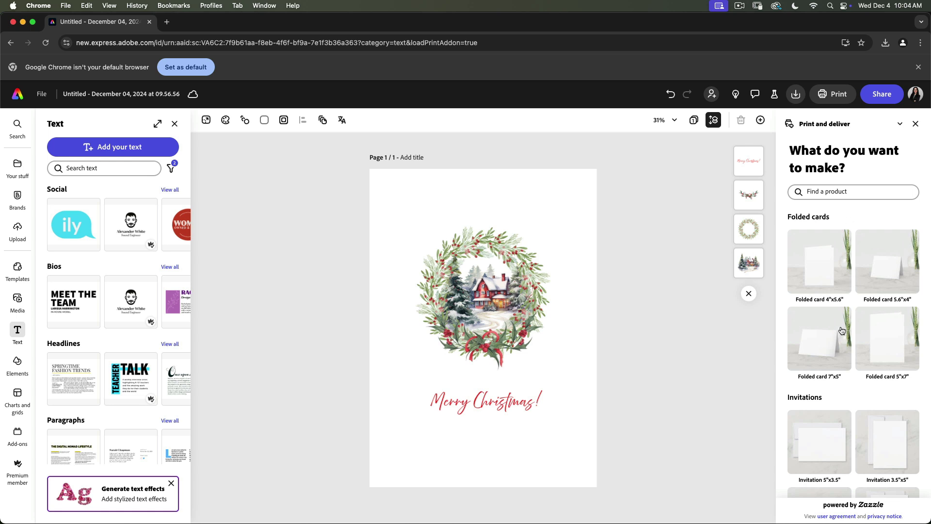
pyautogui.scroll(-3, 842, 328)
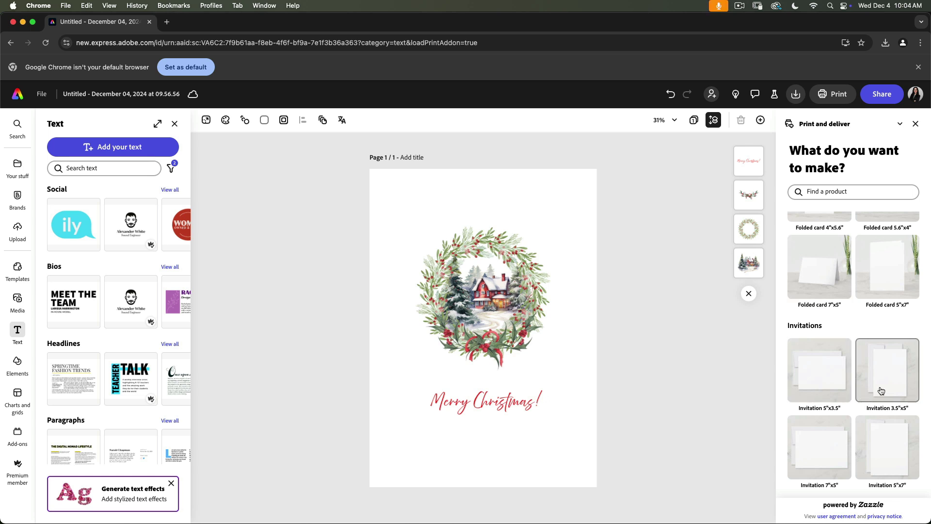
pyautogui.scroll(-1, 882, 391)
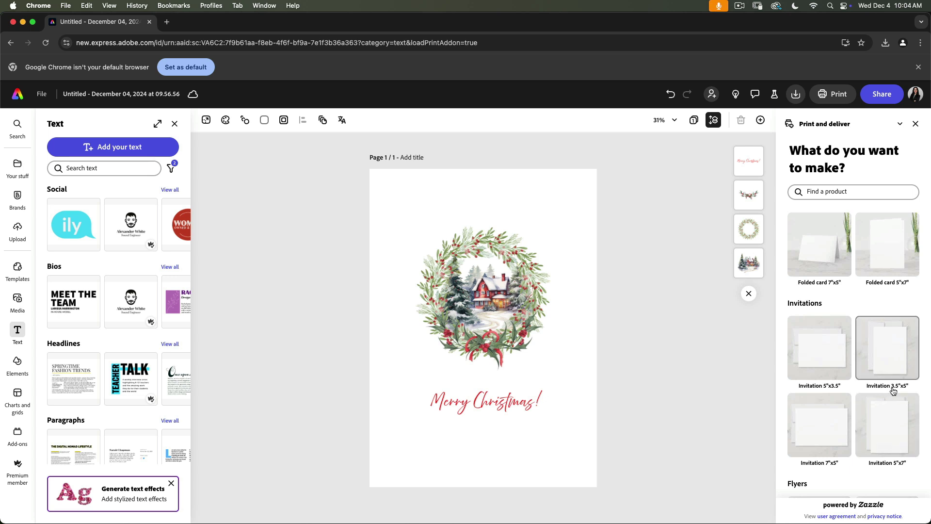
pyautogui.click(895, 357)
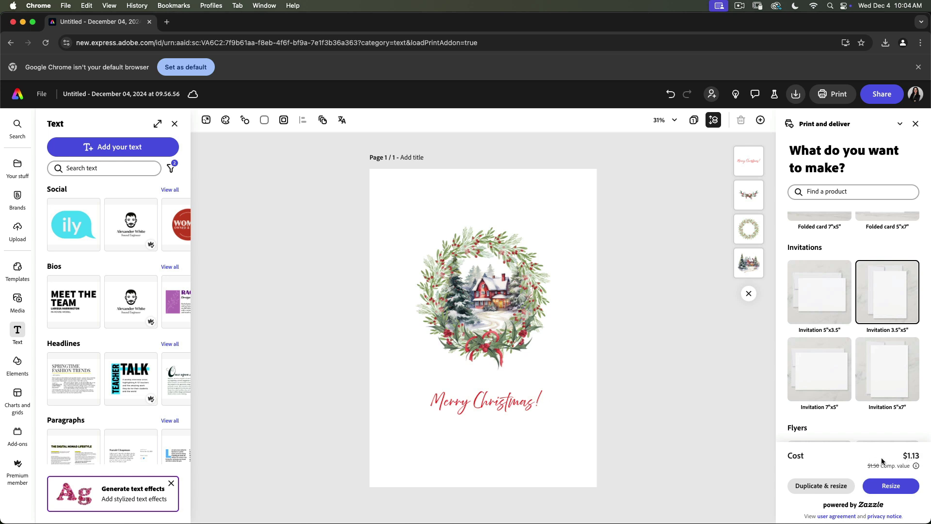
# - Resize the design from the Print and deliver panel to fit the 3.5x5 invitation
pyautogui.click(893, 487)
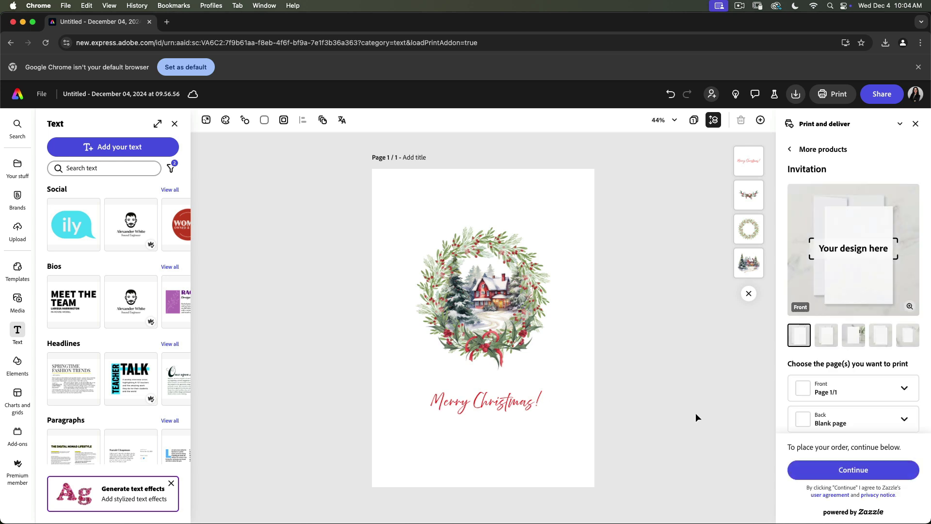